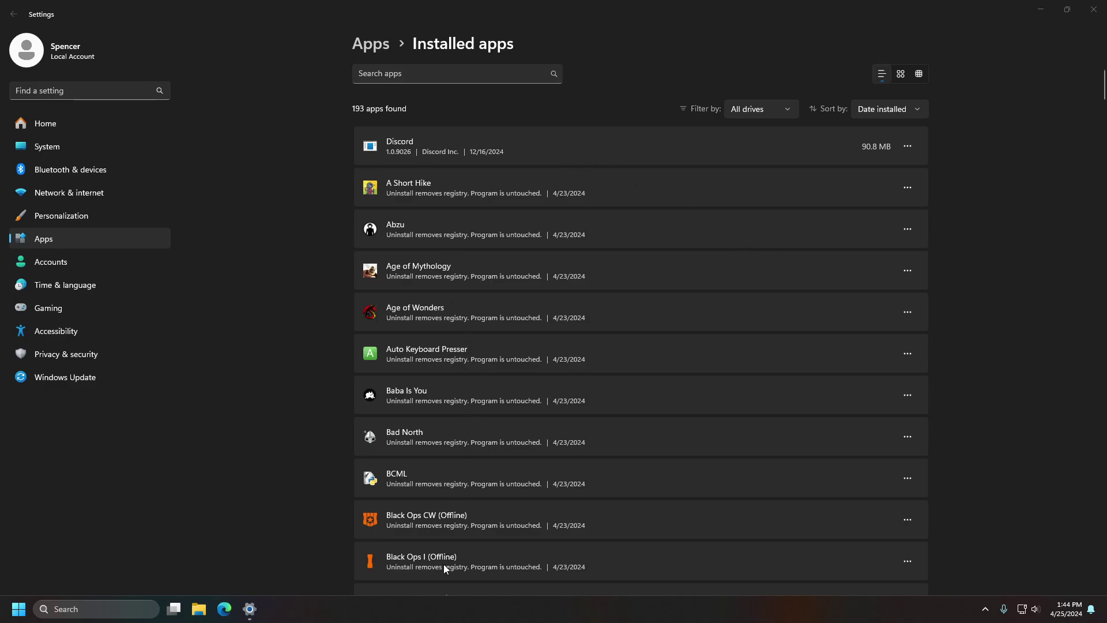
- Search Windows for 'exam' and dismiss the empty results
{"action": "key", "text": "super"}
{"action": "type", "text": "example game"}
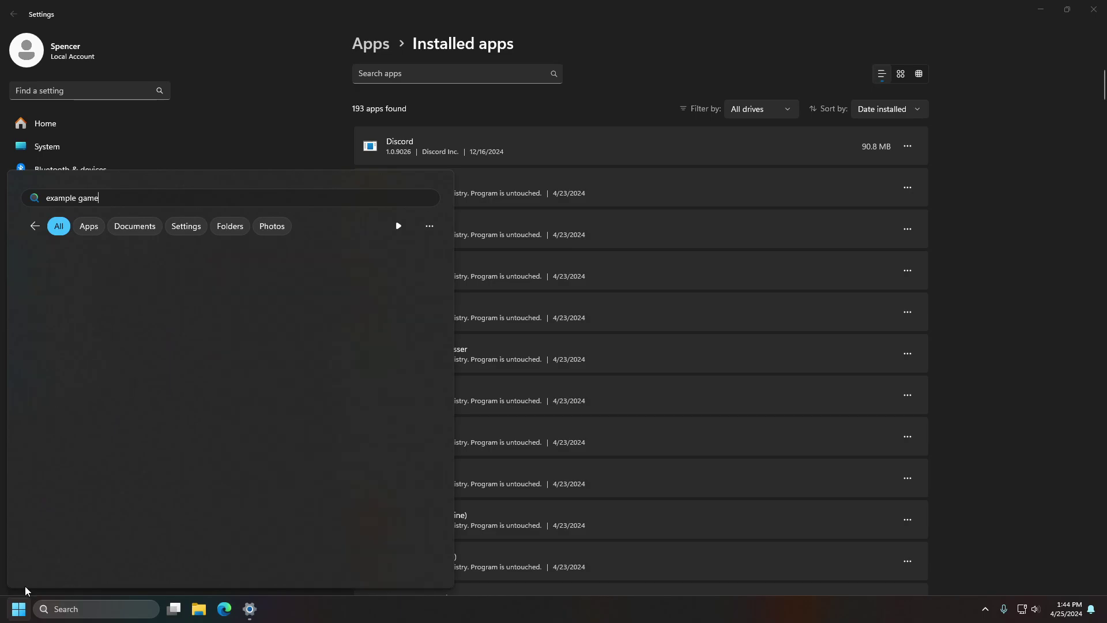
{"action": "left_click", "coordinate": [1029, 381]}
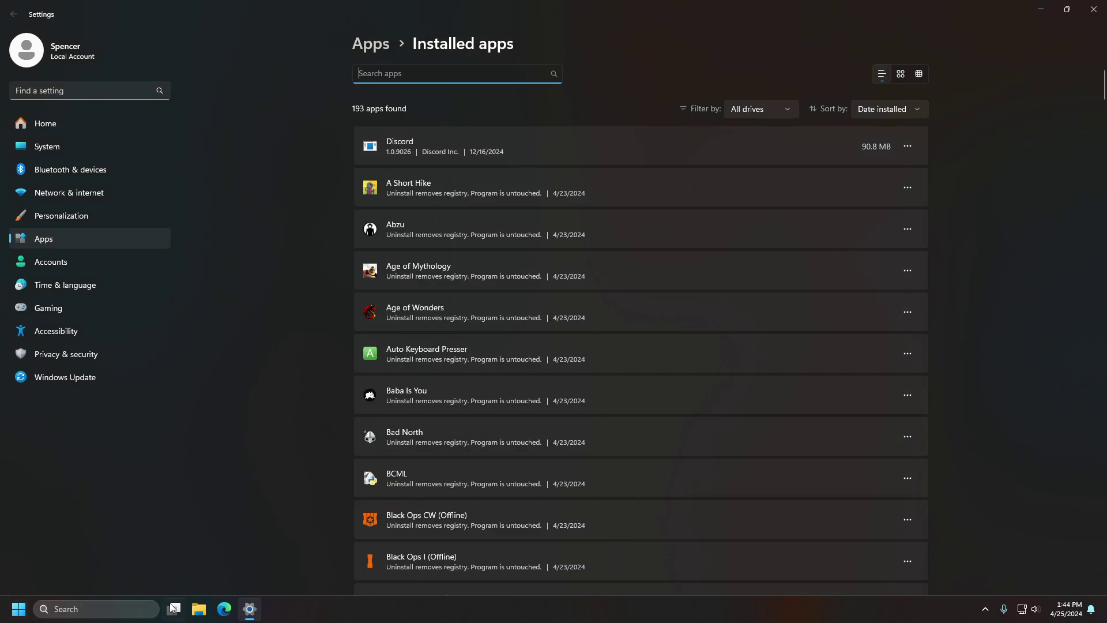
- Open the Example Game folder on the Alternate (L:) drive in File Explorer
{"action": "left_click", "coordinate": [199, 609]}
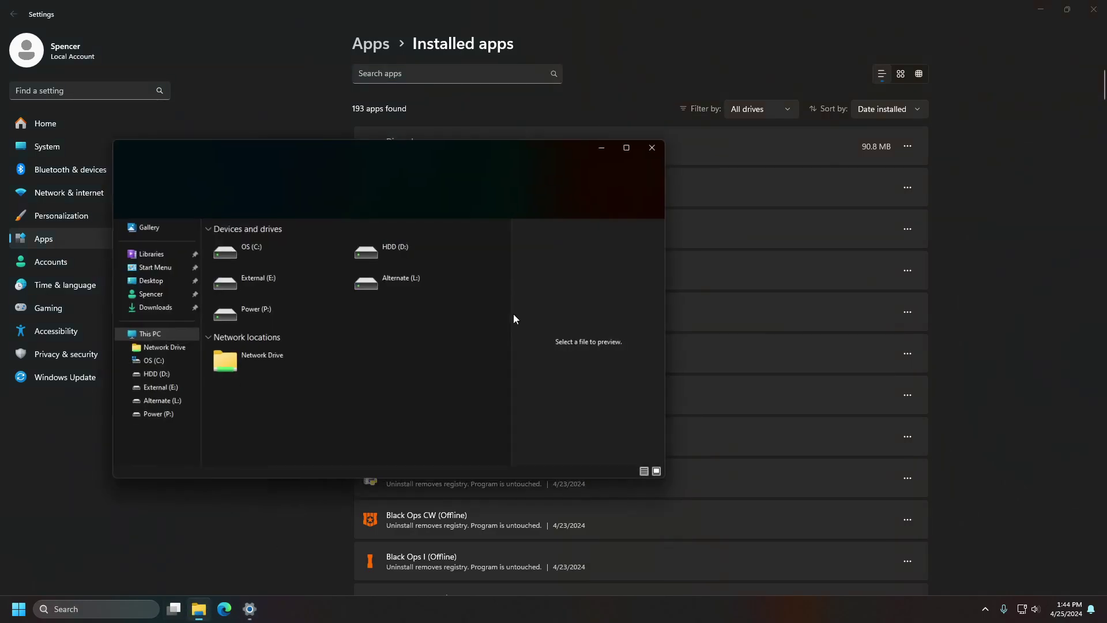
{"action": "left_click_drag", "start_coordinate": [500, 144], "coordinate": [664, 133]}
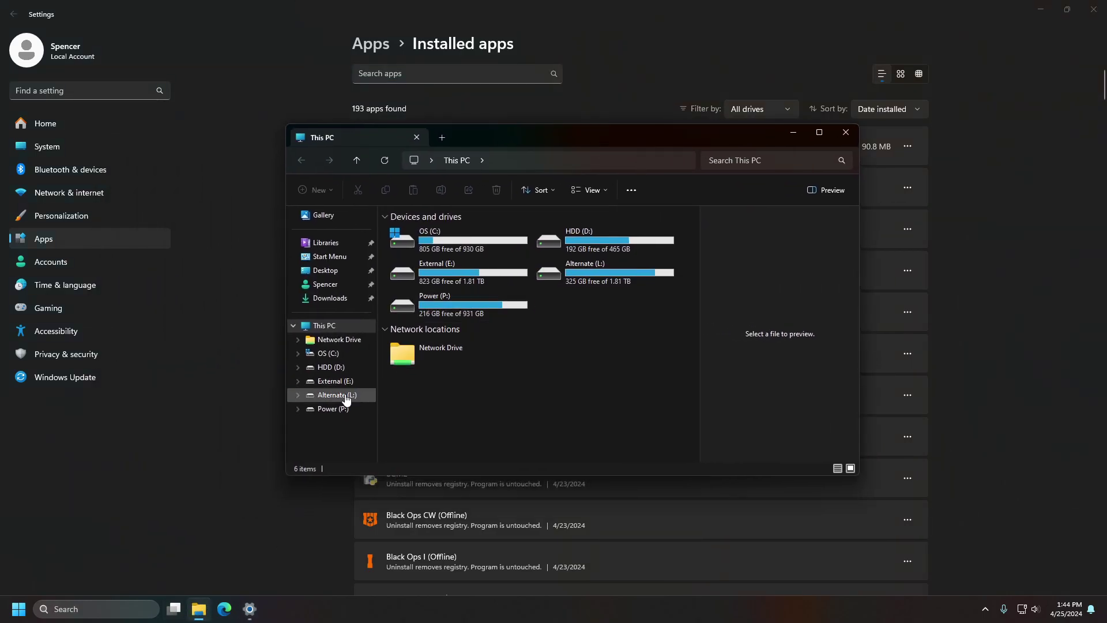
{"action": "left_click", "coordinate": [342, 395]}
{"action": "left_click", "coordinate": [422, 231]}
{"action": "double_click", "coordinate": [423, 230]}
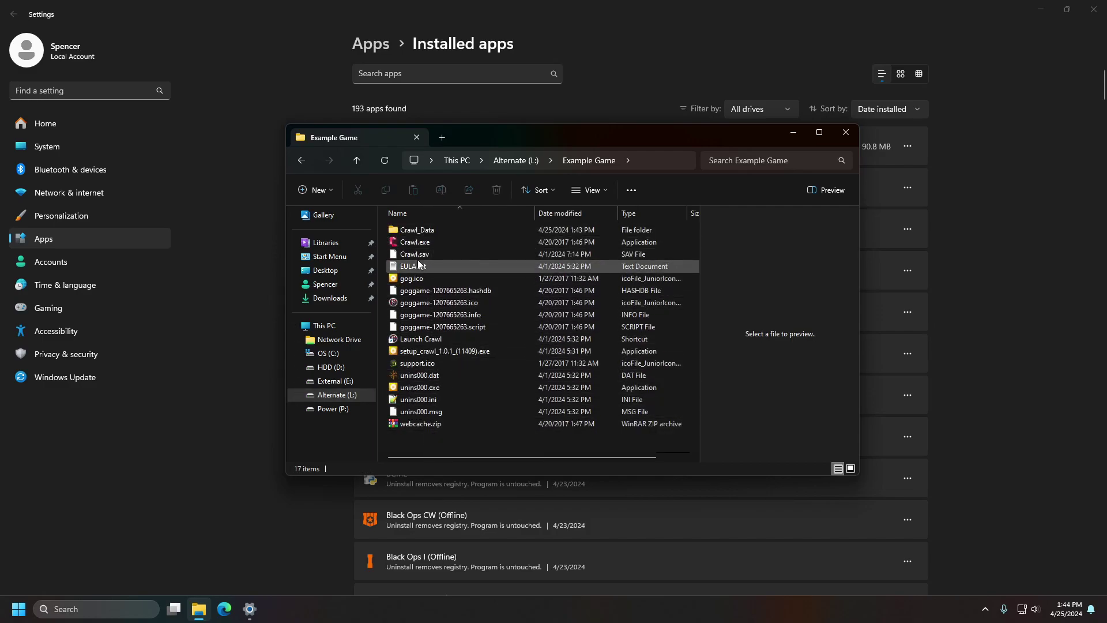
- Create a shortcut to Crawl.exe in the folder and rename it 'Example Program'
{"action": "left_click_drag", "start_coordinate": [411, 242], "coordinate": [465, 440]}
{"action": "left_click", "coordinate": [517, 484]}
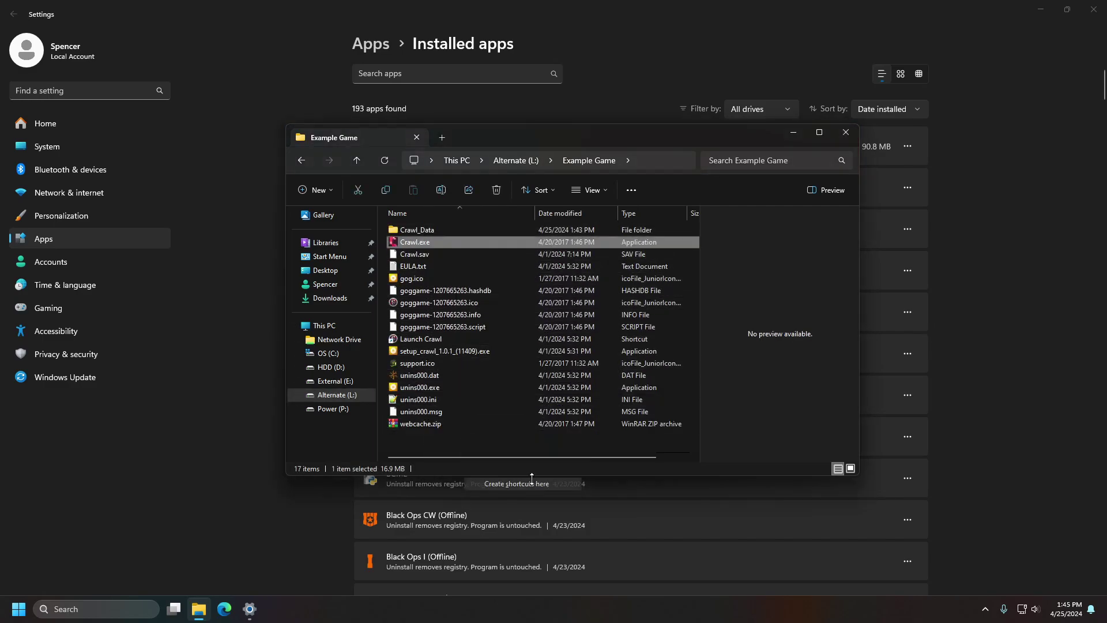
{"action": "right_click", "coordinate": [415, 255]}
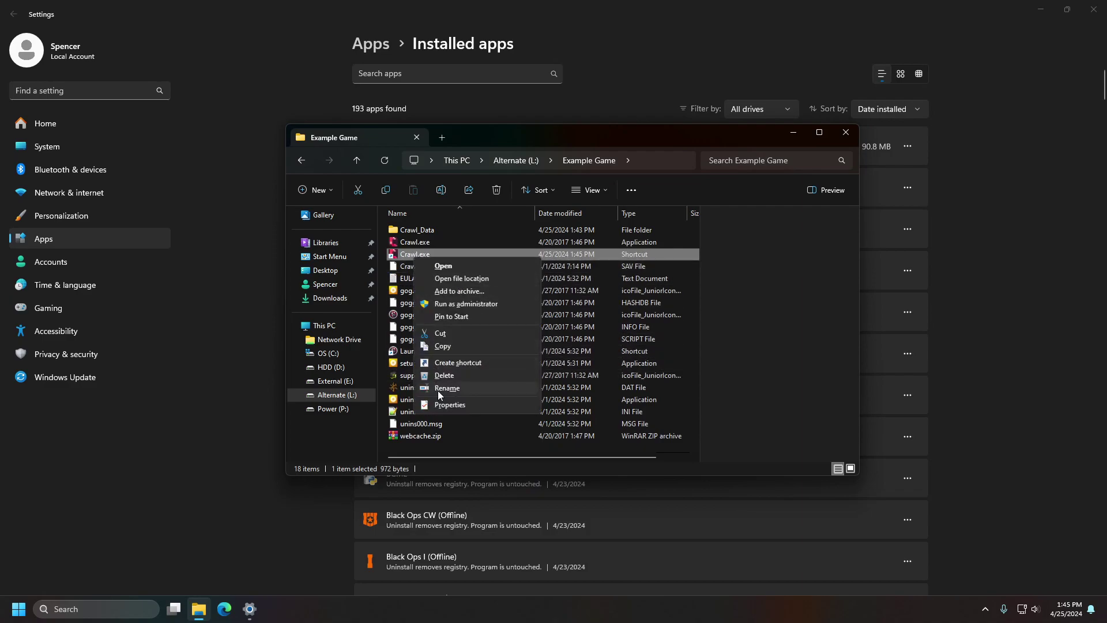
{"action": "left_click", "coordinate": [439, 388]}
{"action": "type", "text": "Example Program"}
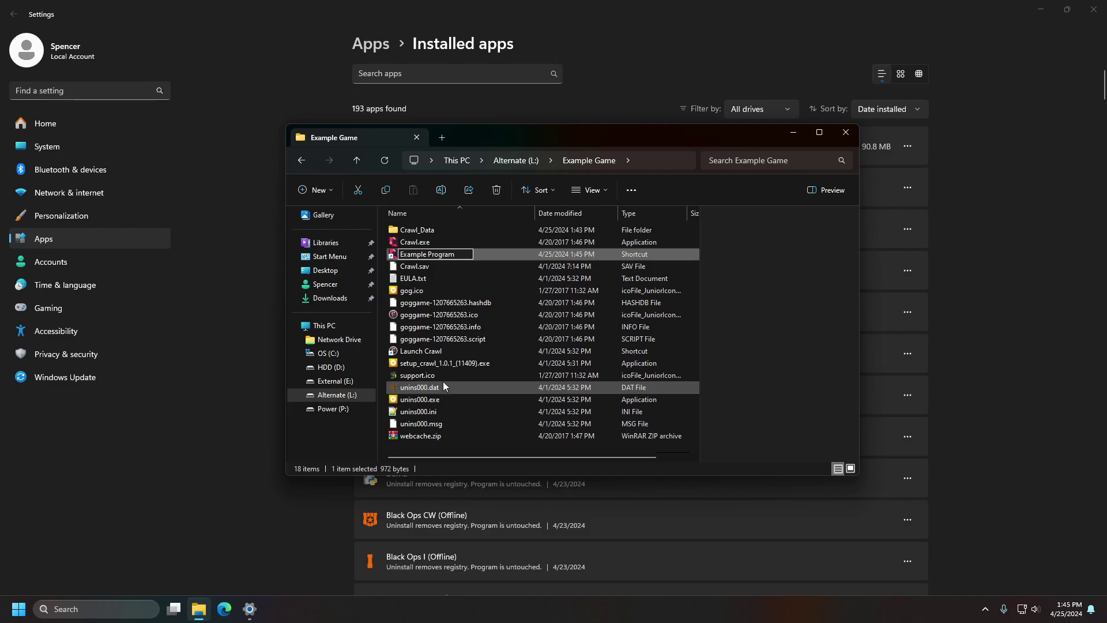
{"action": "key", "text": "Return"}
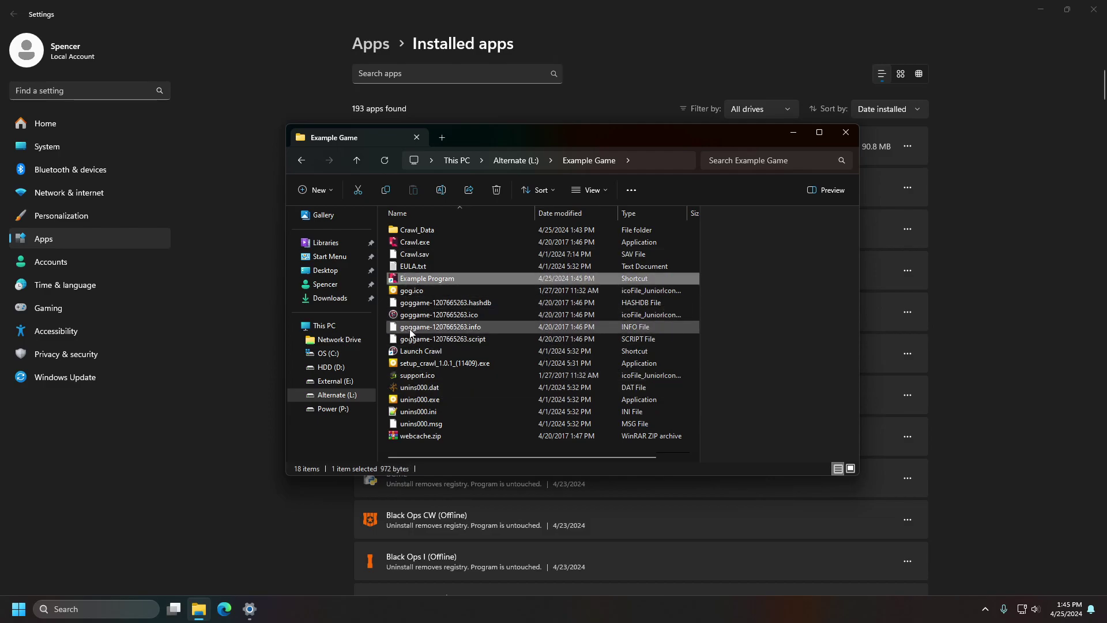
- Open the Start Menu folder and inspect its full path in the address bar
{"action": "left_click", "coordinate": [334, 261]}
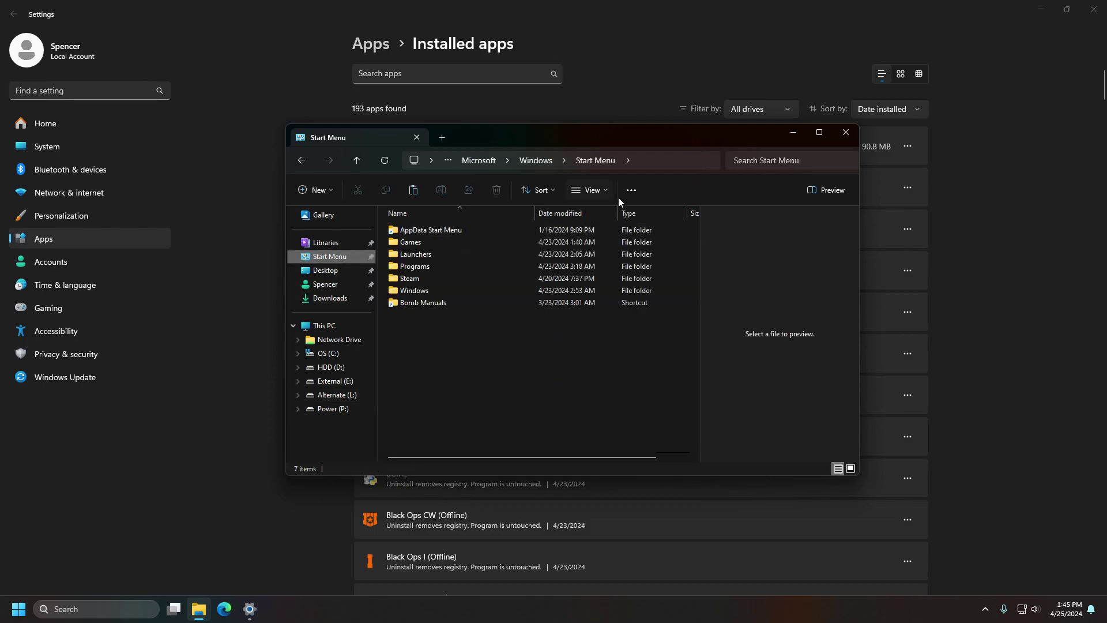
{"action": "left_click", "coordinate": [645, 162]}
{"action": "key", "text": "End"}
{"action": "key", "text": "ctrl+shift+Left"}
{"action": "key", "text": "ctrl+shift+Left"}
{"action": "key", "text": "ctrl+shift+Left"}
{"action": "key", "text": "ctrl+shift+Left"}
{"action": "key", "text": "ctrl+shift+Left"}
{"action": "key", "text": "ctrl+shift+Left"}
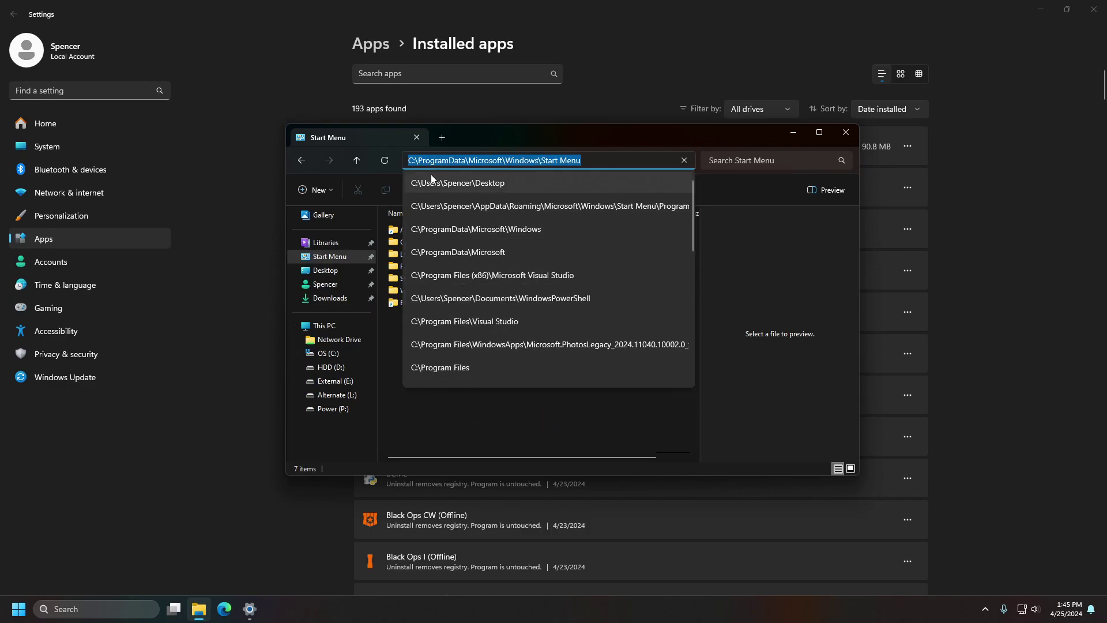
- Paste the Example Program shortcut into the Start Menu folder
{"action": "right_click", "coordinate": [484, 371]}
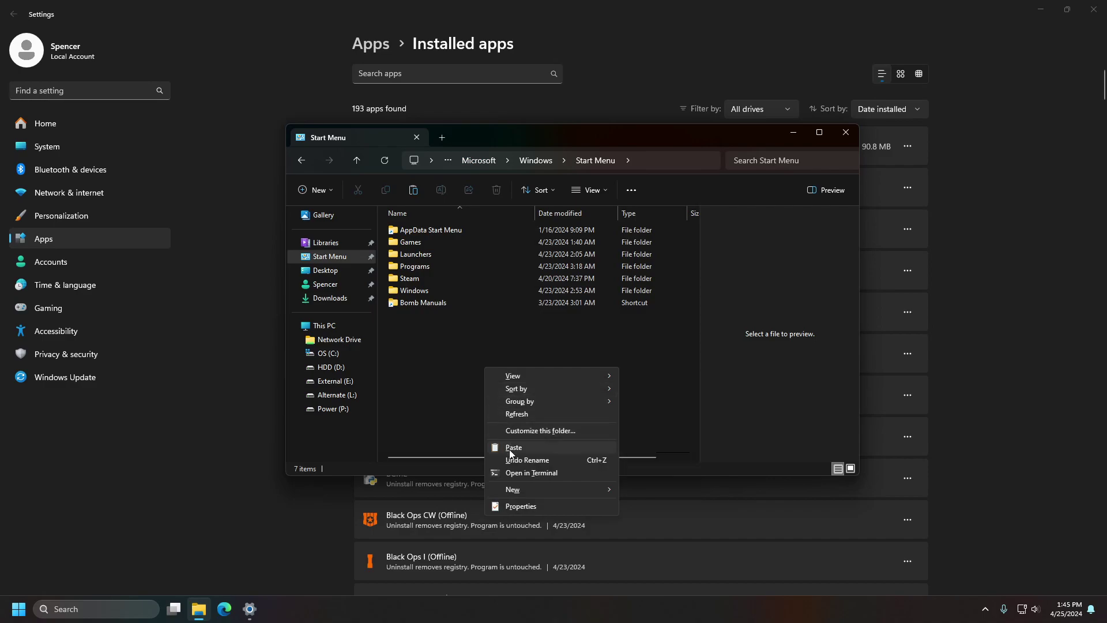
{"action": "left_click", "coordinate": [510, 450]}
{"action": "left_click", "coordinate": [479, 369]}
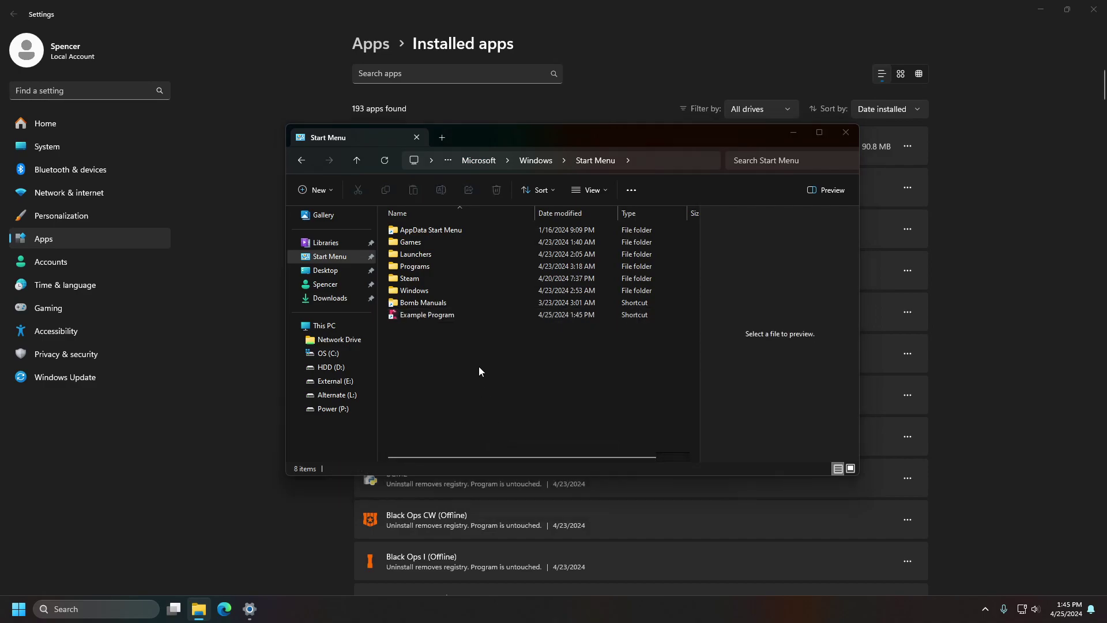
- Search Start for 'example' to confirm Example Program shows up as an app
{"action": "key", "text": "super"}
{"action": "type", "text": "example"}
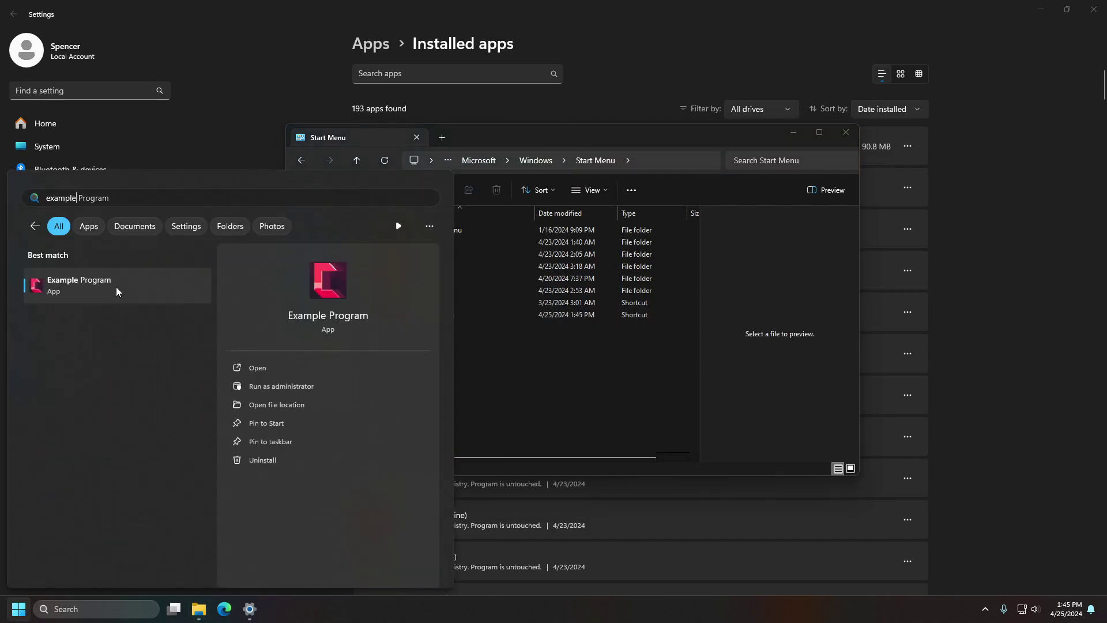
{"action": "left_click", "coordinate": [527, 366]}
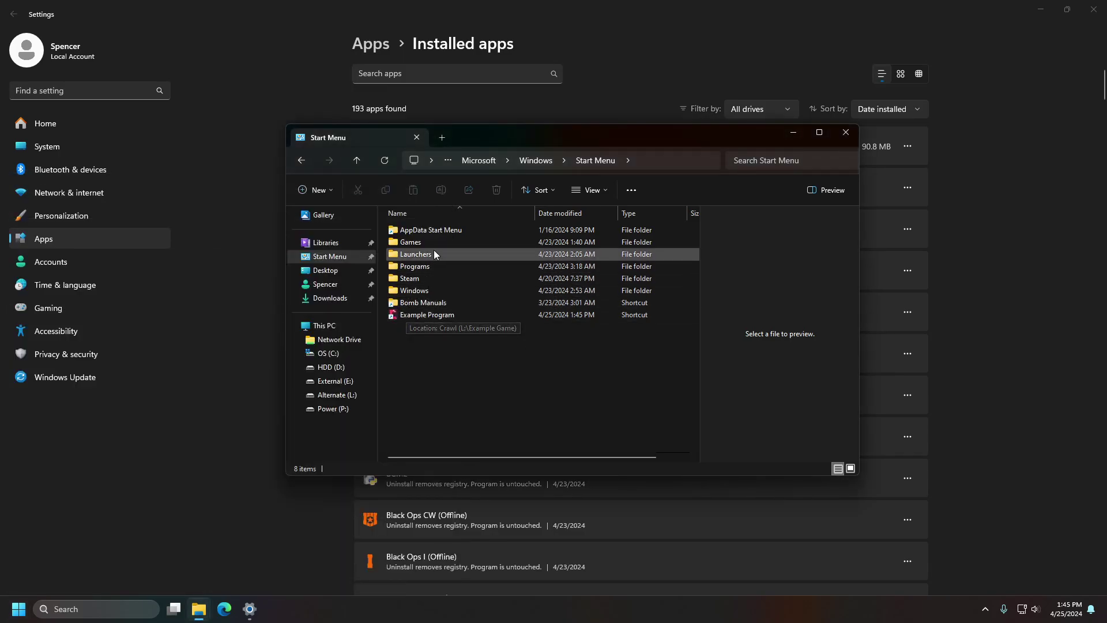
- Inspect the AppData Start Menu folder's target path in Properties and try it as the location
{"action": "mouse_move", "coordinate": [620, 136]}
{"action": "left_mouse_down"}
{"action": "mouse_move", "coordinate": [601, 133]}
{"action": "mouse_move", "coordinate": [580, 149]}
{"action": "mouse_move", "coordinate": [626, 138]}
{"action": "left_mouse_up"}
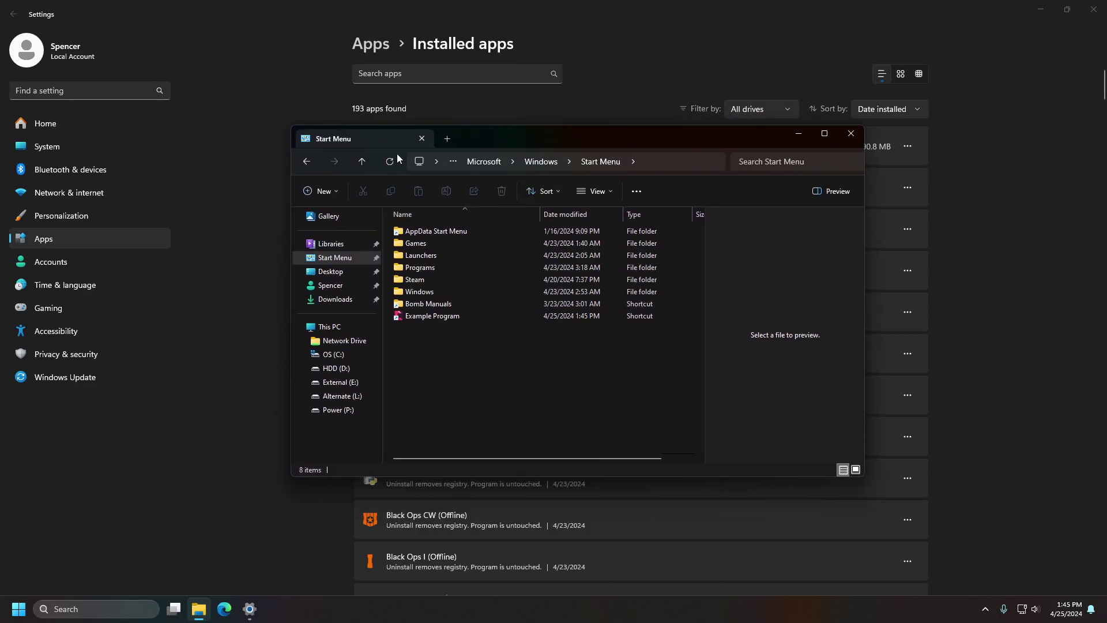
{"action": "double_click", "coordinate": [462, 233]}
{"action": "left_click", "coordinate": [307, 161]}
{"action": "right_click", "coordinate": [470, 234]}
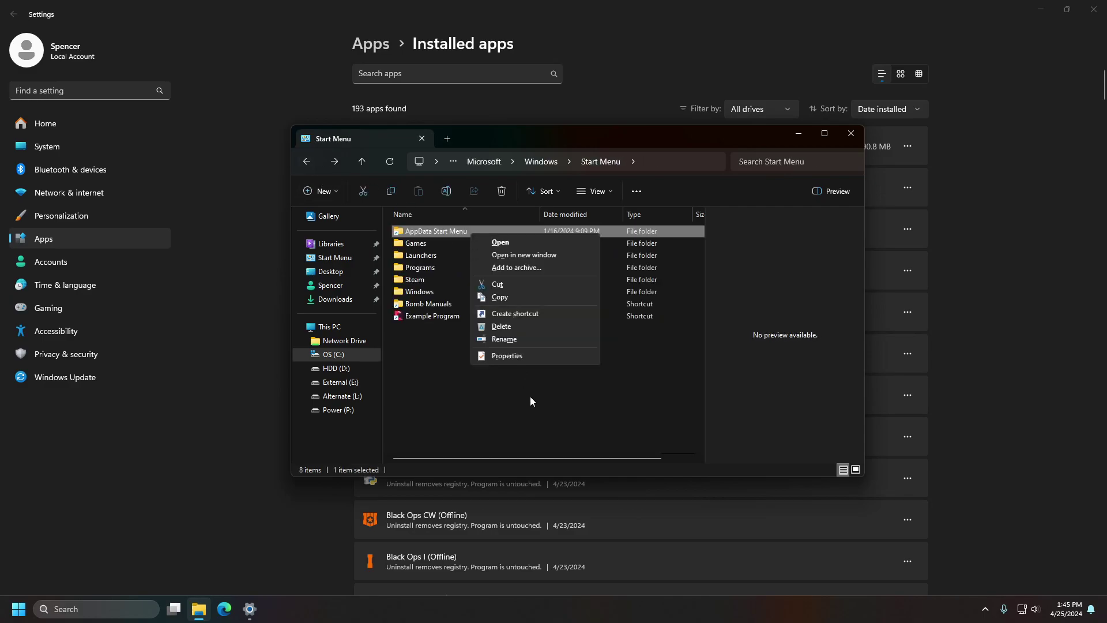
{"action": "left_click", "coordinate": [514, 354]}
{"action": "left_click_drag", "start_coordinate": [529, 324], "coordinate": [833, 342]}
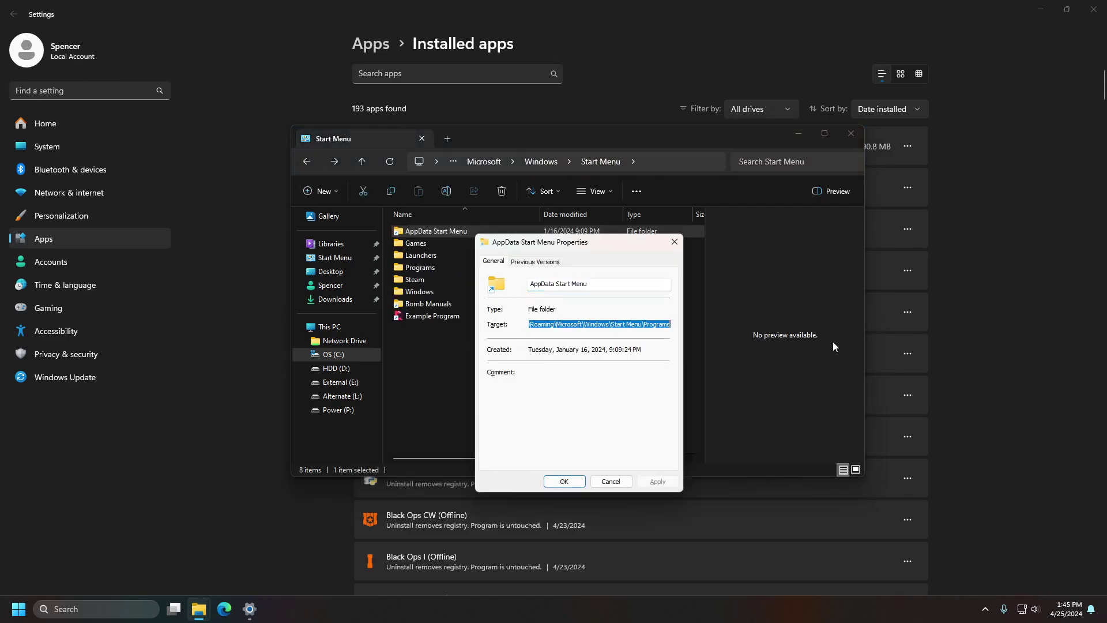
{"action": "left_click", "coordinate": [626, 482]}
{"action": "left_click", "coordinate": [683, 167]}
{"action": "type", "text": "C:\\Users\\Spencer\\AppData\\Roaming\\Microsoft\\Windows\\Start Menu\\Programs"}
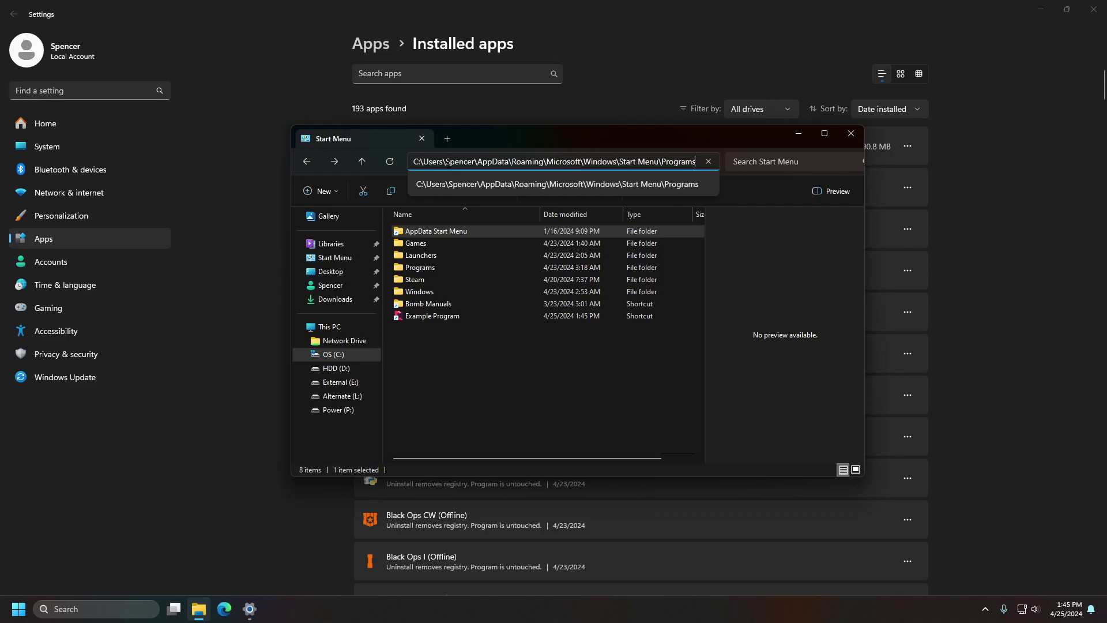
{"action": "left_click_drag", "start_coordinate": [446, 161], "coordinate": [469, 161]}
{"action": "left_click", "coordinate": [480, 365]}
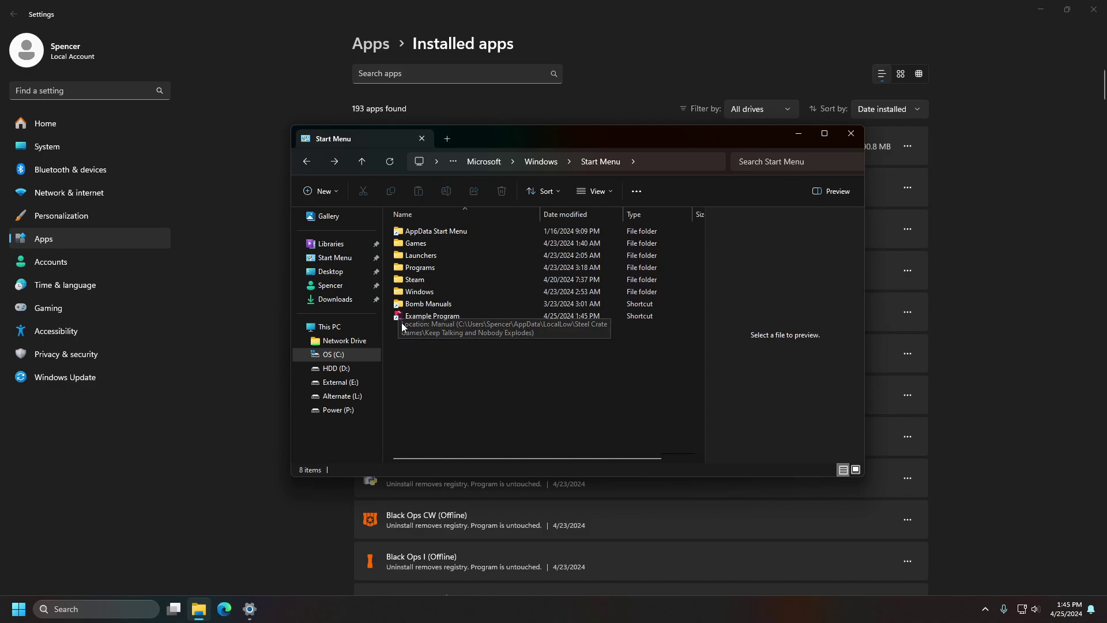
- Delete the Example Program shortcut from the Start Menu folder
{"action": "left_click", "coordinate": [438, 318]}
{"action": "left_click", "coordinate": [484, 319]}
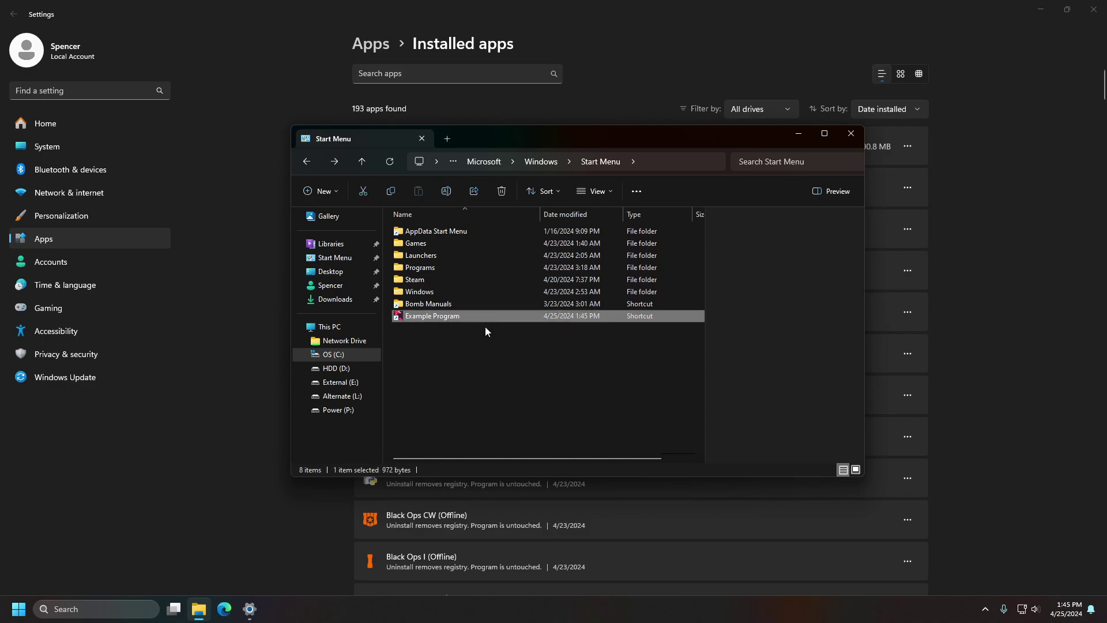
{"action": "key", "text": "Delete"}
{"action": "left_click", "coordinate": [859, 134]}
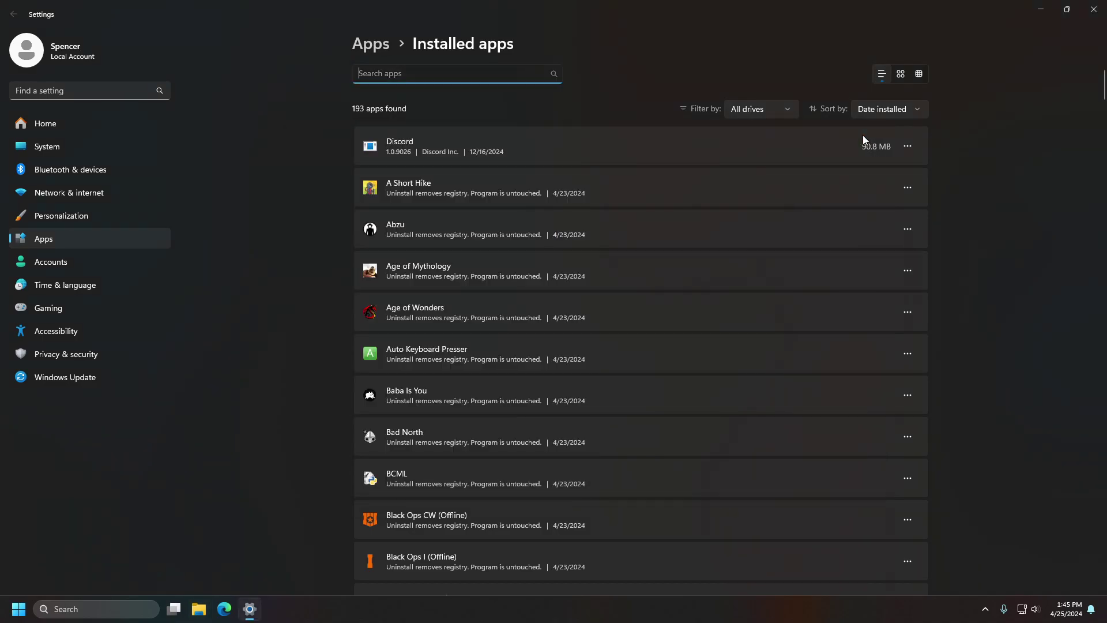
{"action": "scroll", "coordinate": [448, 351], "scroll_direction": "down", "scroll_amount": 6}
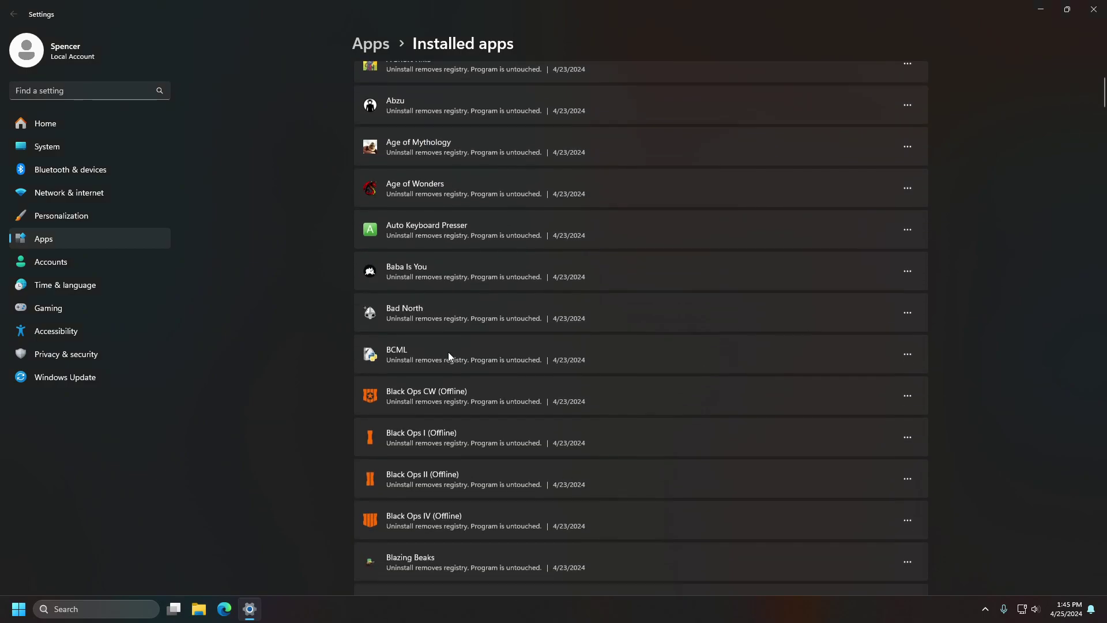
{"action": "scroll", "coordinate": [756, 327], "scroll_direction": "up", "scroll_amount": 6}
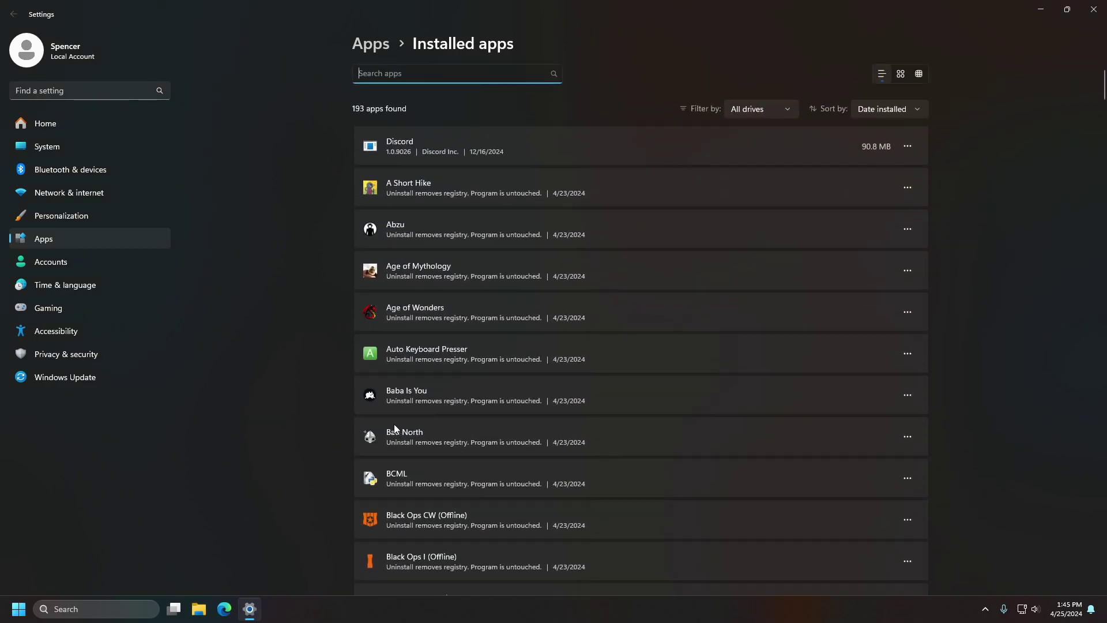
- Reopen the Example Game folder on Alternate (L:) in File Explorer
{"action": "left_click", "coordinate": [199, 610]}
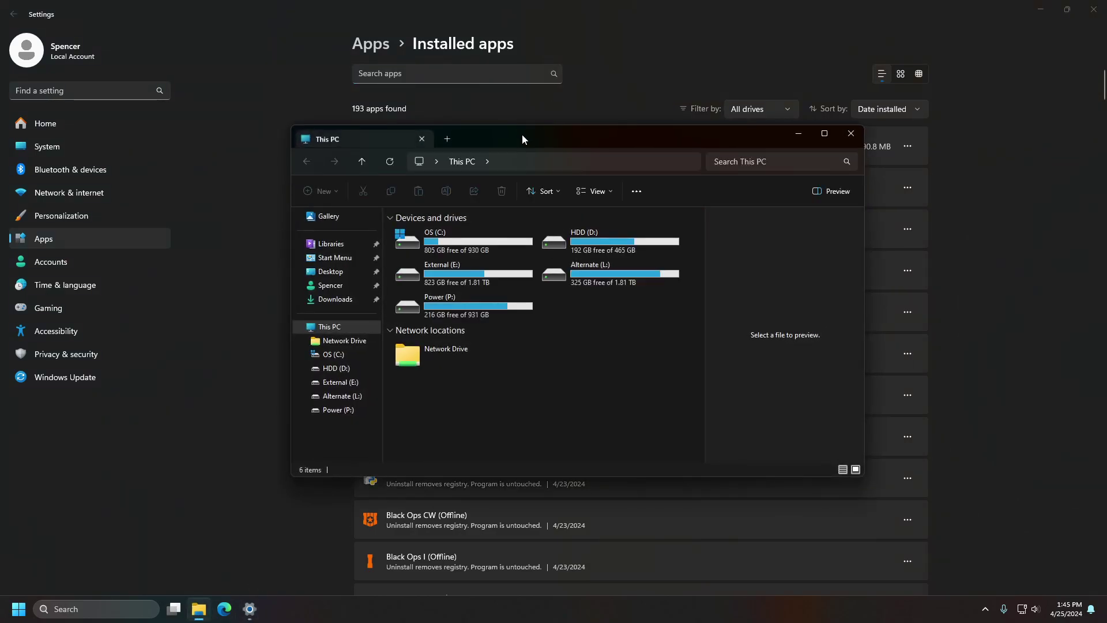
{"action": "left_click_drag", "start_coordinate": [523, 138], "coordinate": [492, 126]}
{"action": "left_click", "coordinate": [314, 384]}
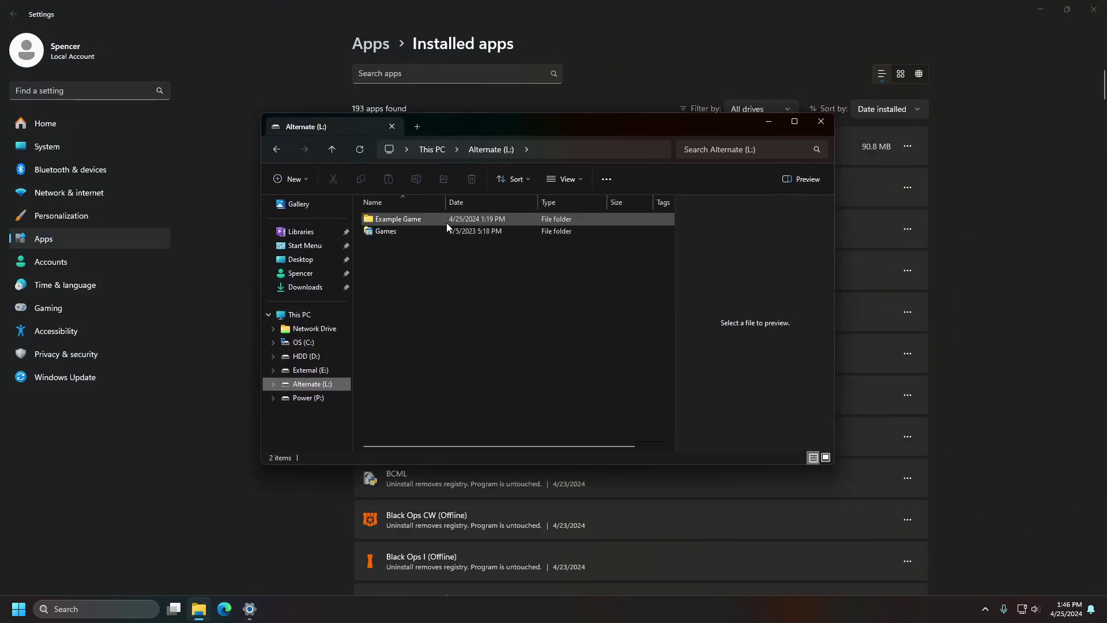
{"action": "double_click", "coordinate": [444, 222]}
- Recreate the Crawl.exe shortcut and rename it 'Example Program'
{"action": "left_click", "coordinate": [390, 230]}
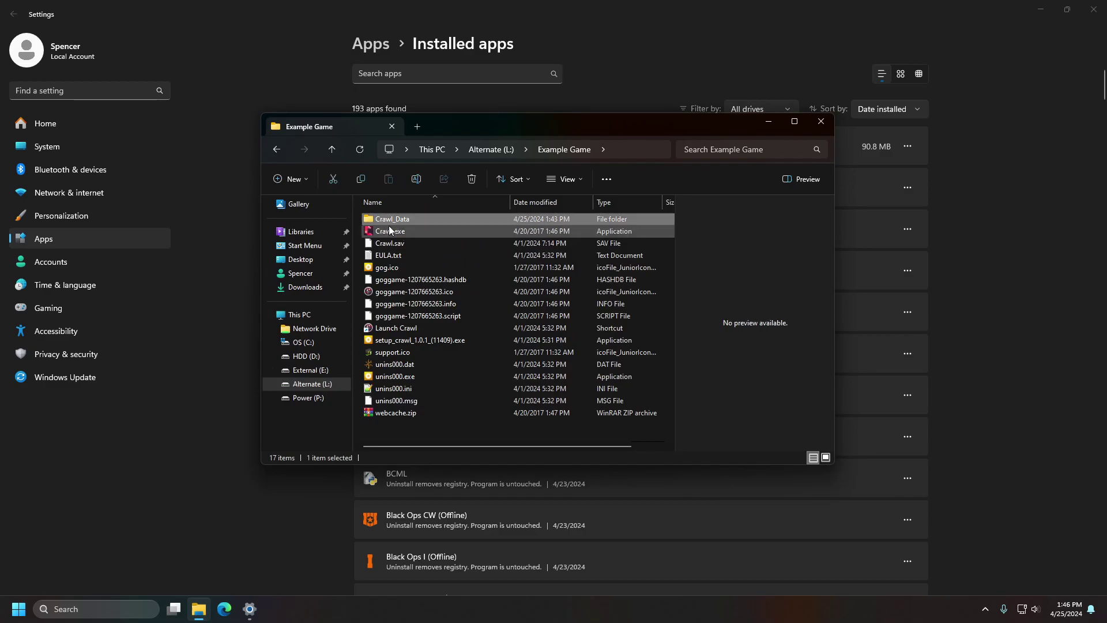
{"action": "left_click_drag", "start_coordinate": [390, 230], "coordinate": [510, 460]}
{"action": "left_click", "coordinate": [510, 466]}
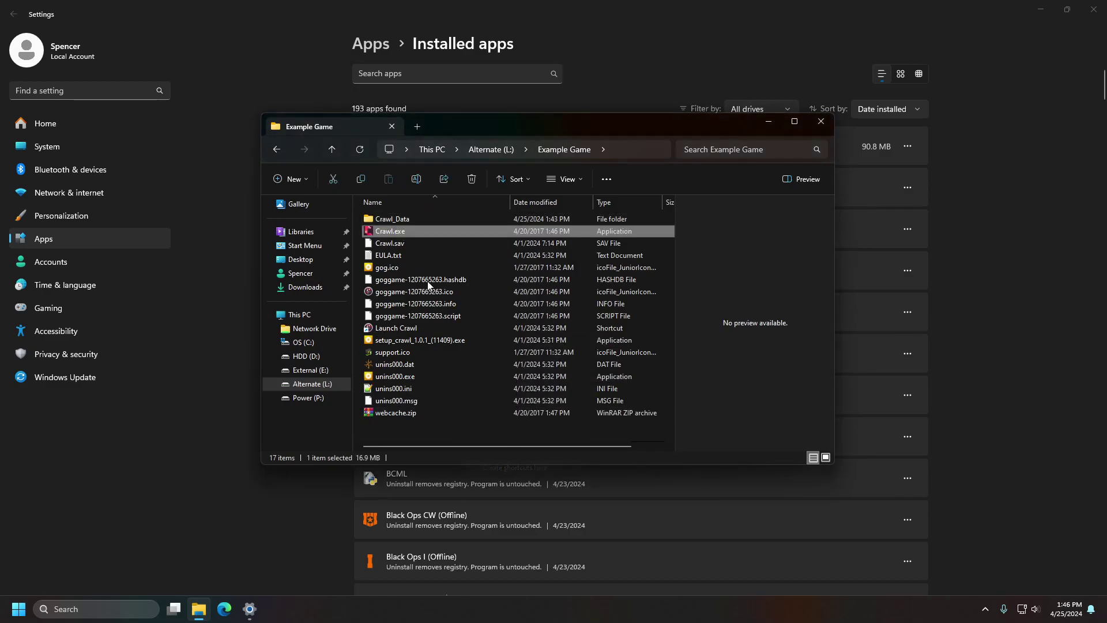
{"action": "key", "text": "shift+F10"}
{"action": "left_click", "coordinate": [437, 376]}
{"action": "type", "text": "Ex"}
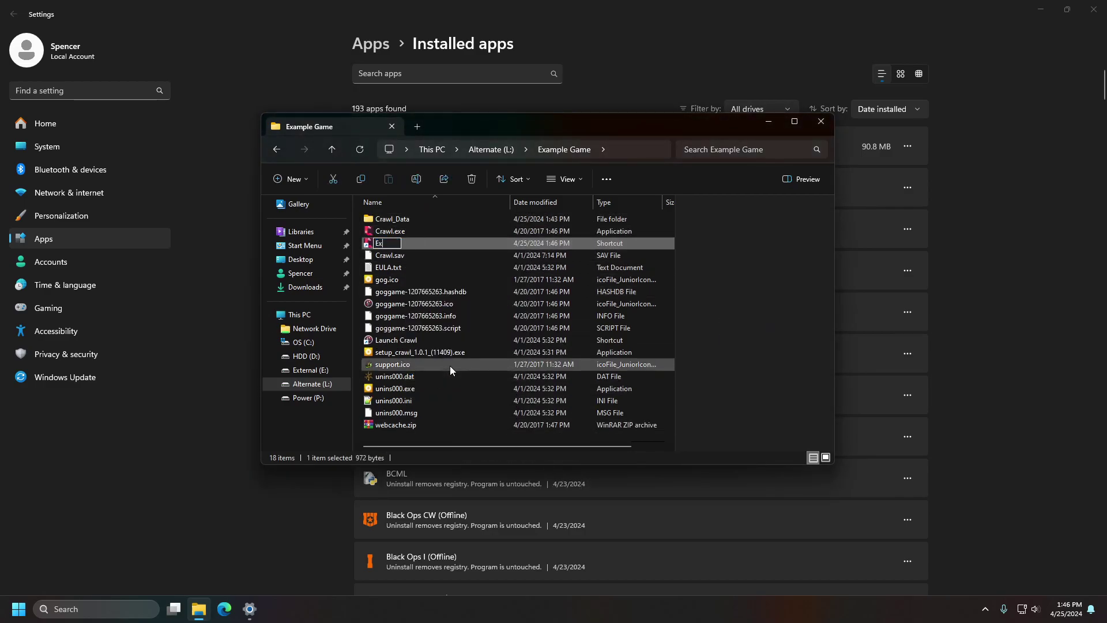
{"action": "type", "text": "ample Program"}
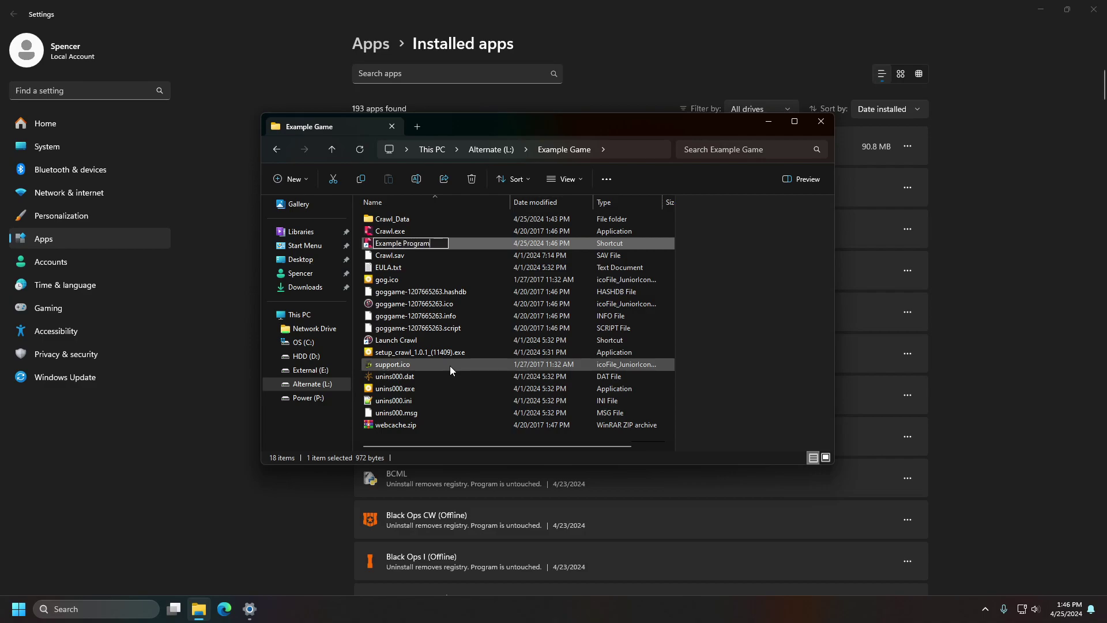
{"action": "key", "text": "Return"}
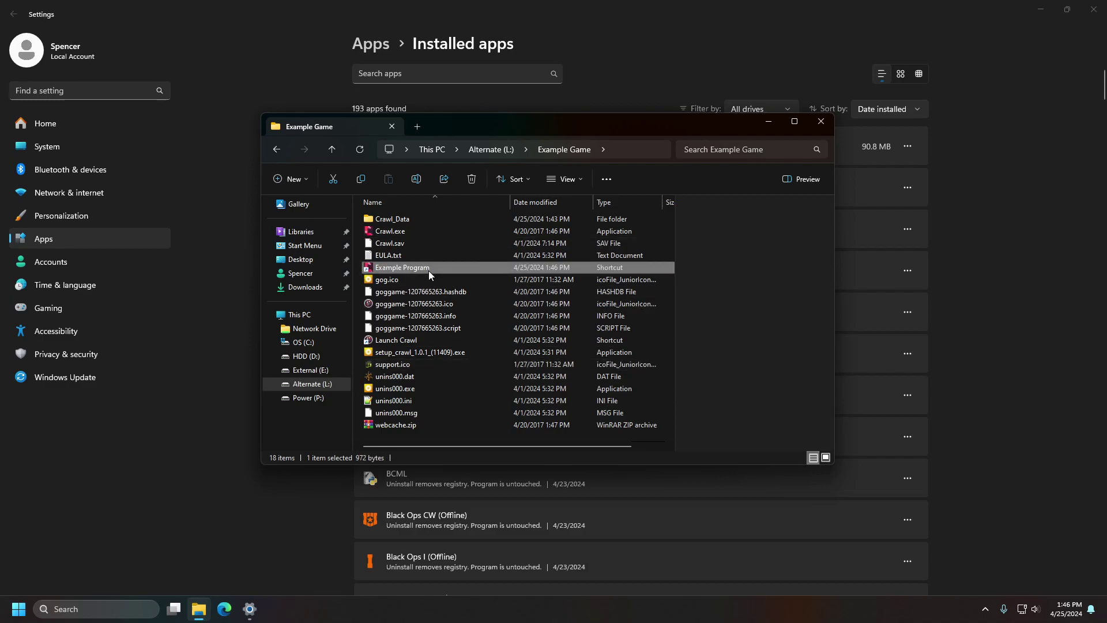
- Copy the Example Program shortcut and create a 'New folder' on the Desktop
{"action": "key", "text": "ctrl+c"}
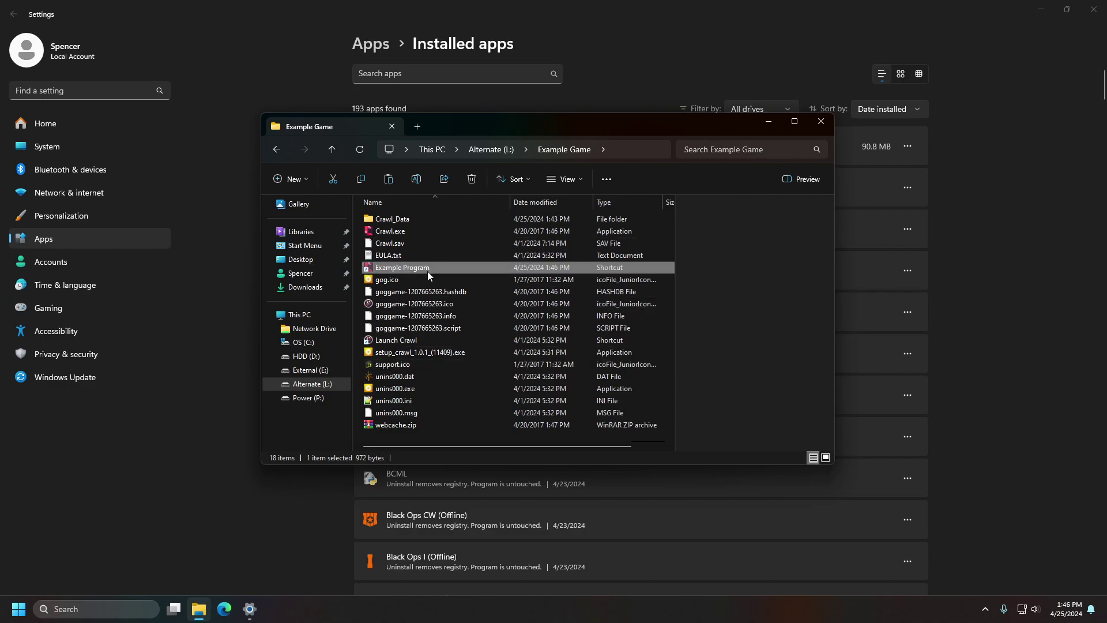
{"action": "left_click", "coordinate": [313, 260]}
{"action": "scroll", "coordinate": [465, 365], "scroll_direction": "down", "scroll_amount": 1}
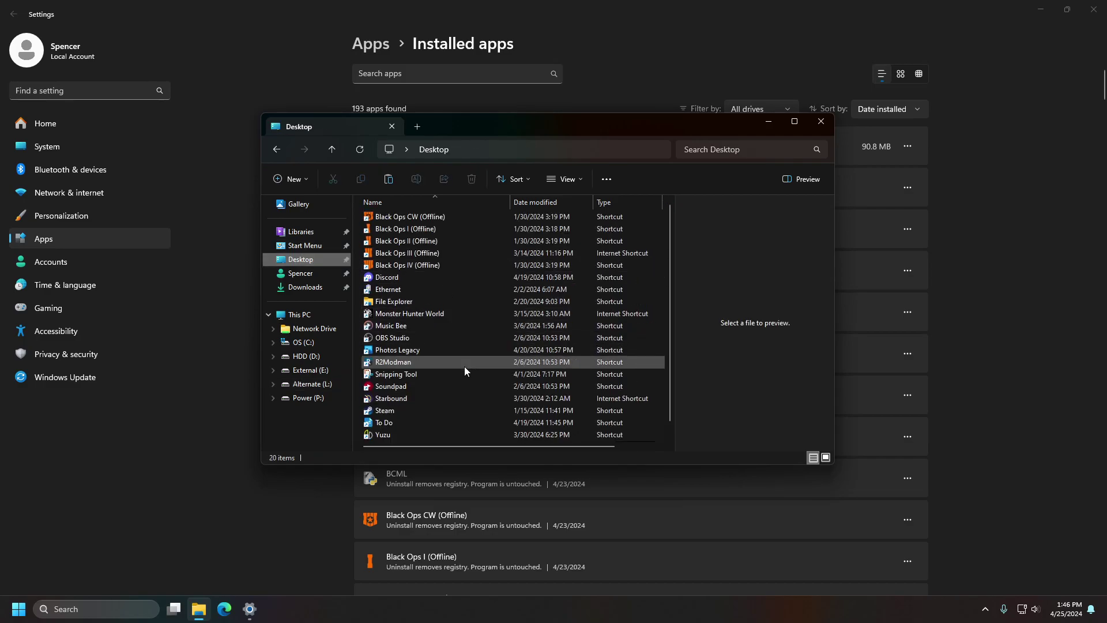
{"action": "right_click", "coordinate": [358, 345]}
{"action": "mouse_move", "coordinate": [437, 467]}
{"action": "left_click", "coordinate": [530, 471]}
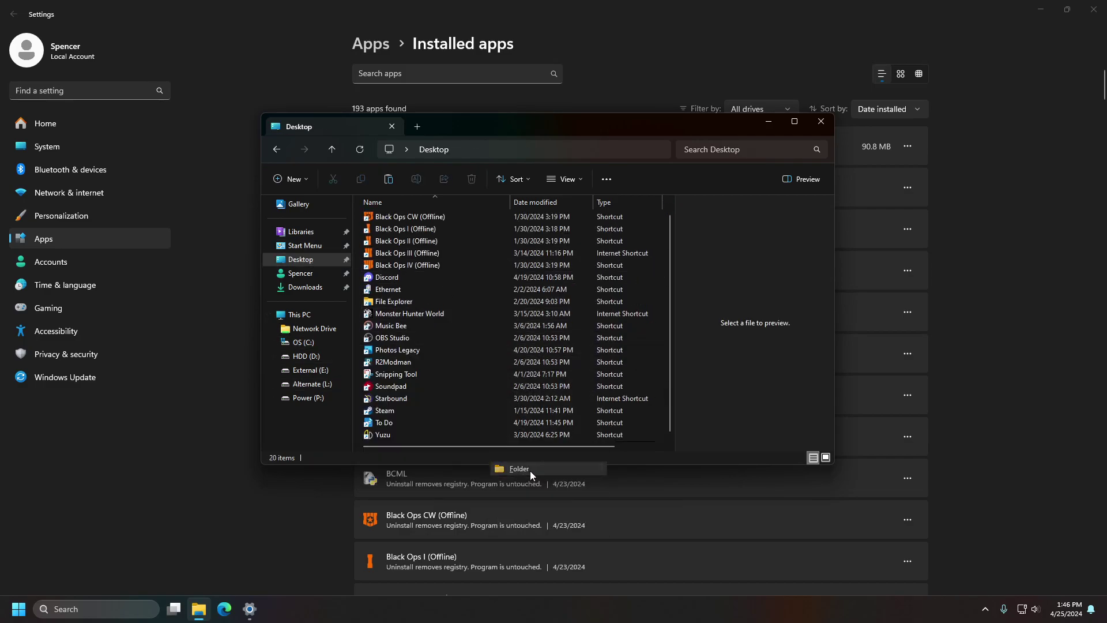
{"action": "left_click", "coordinate": [424, 220]}
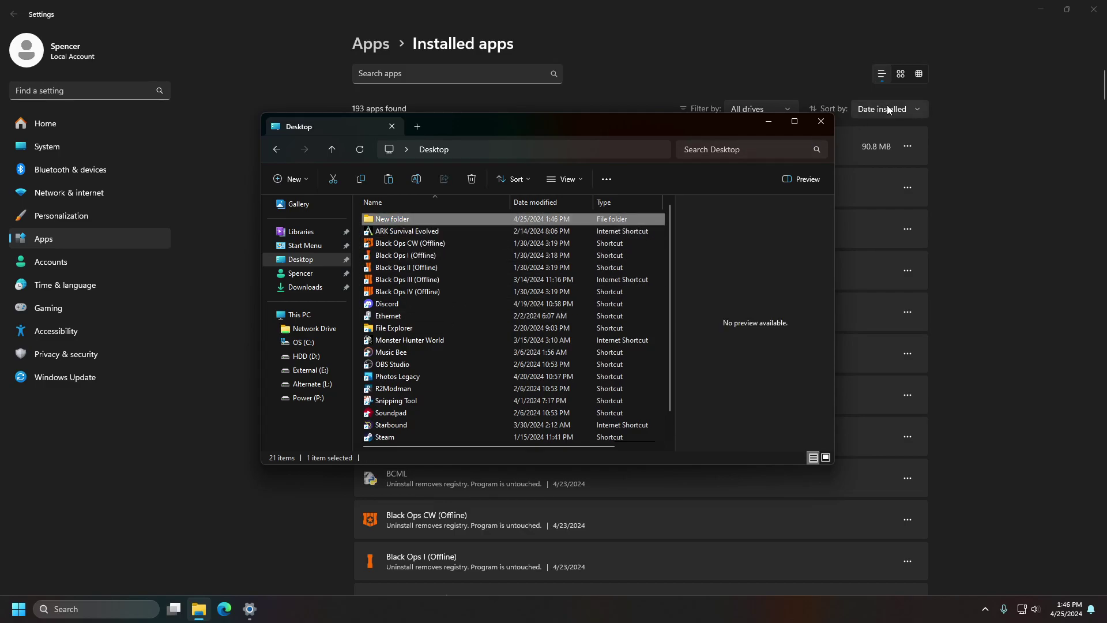
- Open the desktop New folder and paste the Example Program shortcut into it
{"action": "left_click", "coordinate": [1068, 9]}
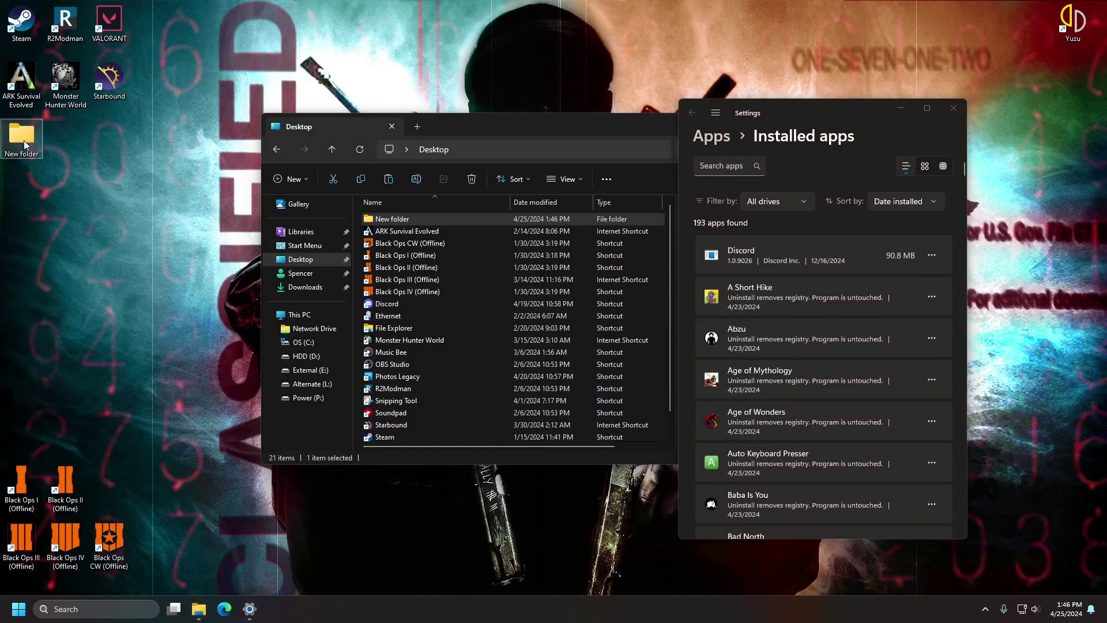
{"action": "left_click_drag", "start_coordinate": [23, 140], "coordinate": [107, 196]}
{"action": "double_click", "coordinate": [103, 188]}
{"action": "right_click", "coordinate": [433, 262]}
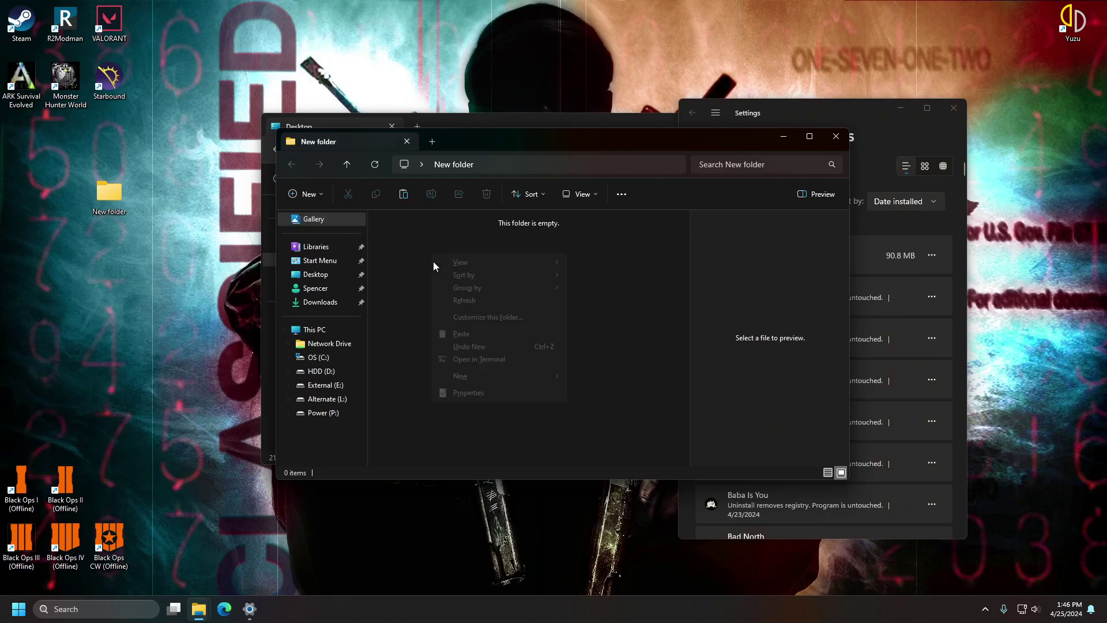
{"action": "left_click", "coordinate": [462, 335]}
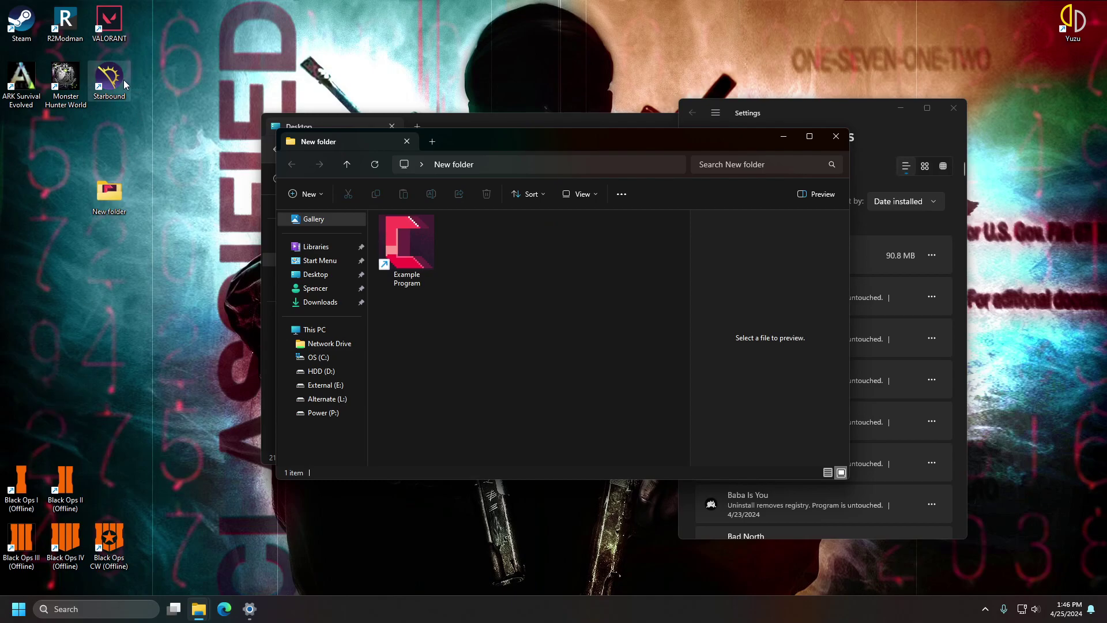
- Add a Starbound shortcut to New folder and rename it 'Starbound 2 Example'
{"action": "left_click_drag", "start_coordinate": [124, 79], "coordinate": [570, 319]}
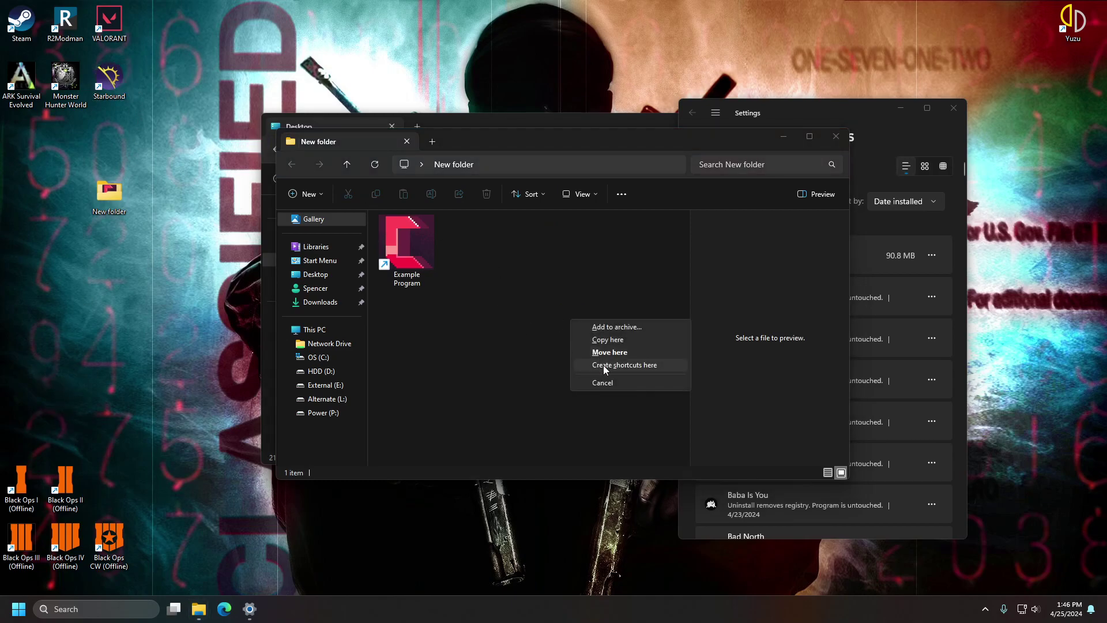
{"action": "left_click", "coordinate": [603, 365]}
{"action": "right_click", "coordinate": [468, 248]}
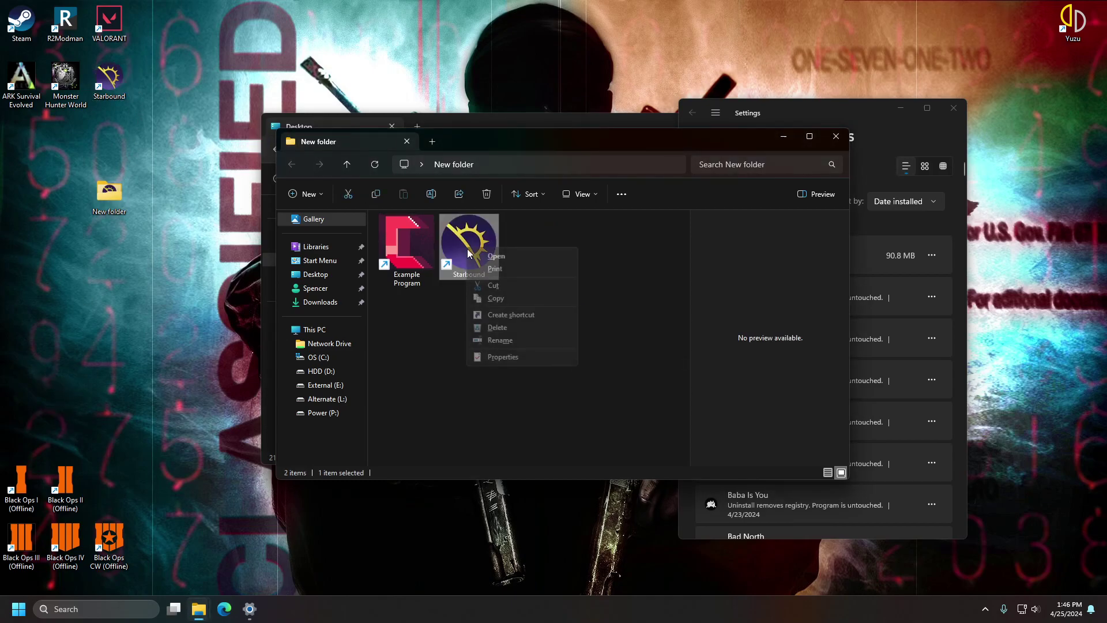
{"action": "left_click", "coordinate": [501, 340]}
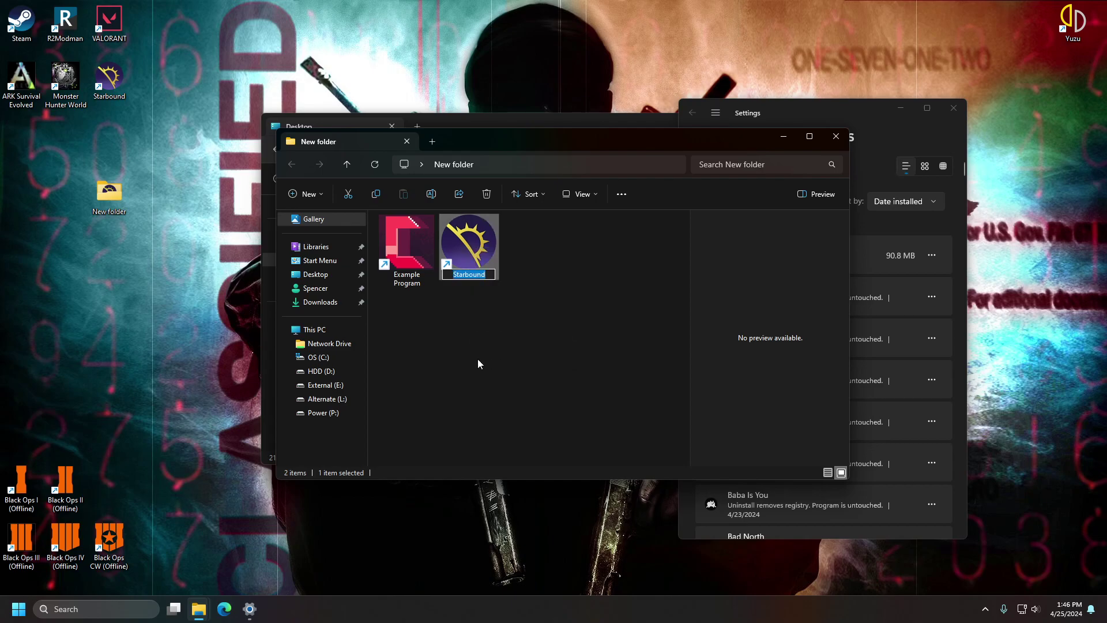
{"action": "key", "text": "End"}
{"action": "type", "text": "2 Example"}
{"action": "key", "text": "Return"}
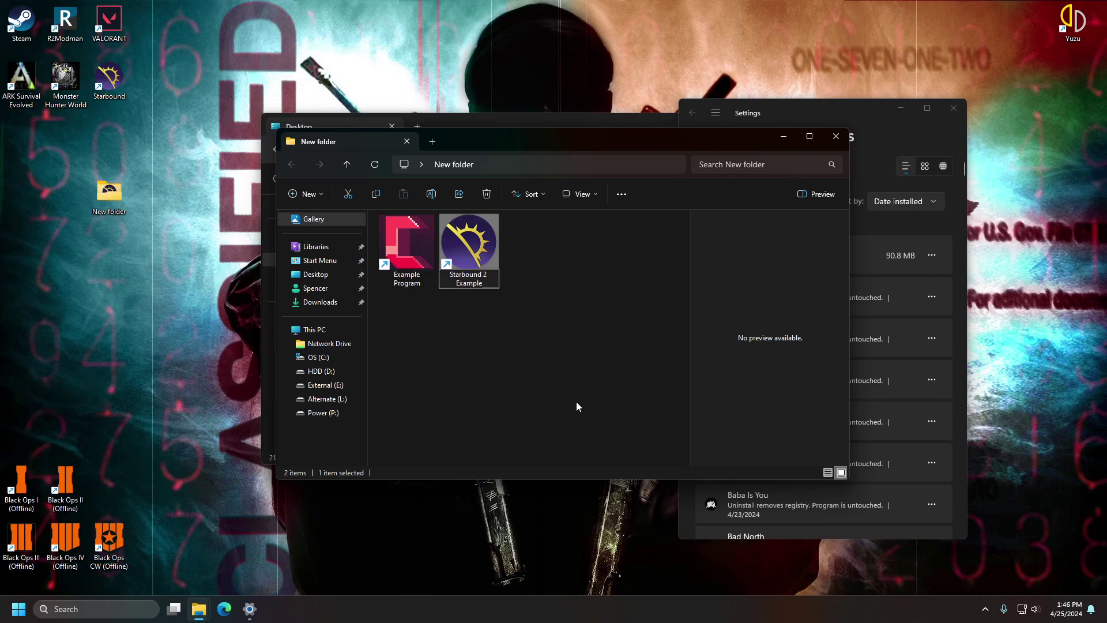
{"action": "left_click", "coordinate": [576, 402]}
- Cancel moving Monster Hunter World into New folder and select both shortcuts
{"action": "left_click_drag", "start_coordinate": [519, 150], "coordinate": [535, 103]}
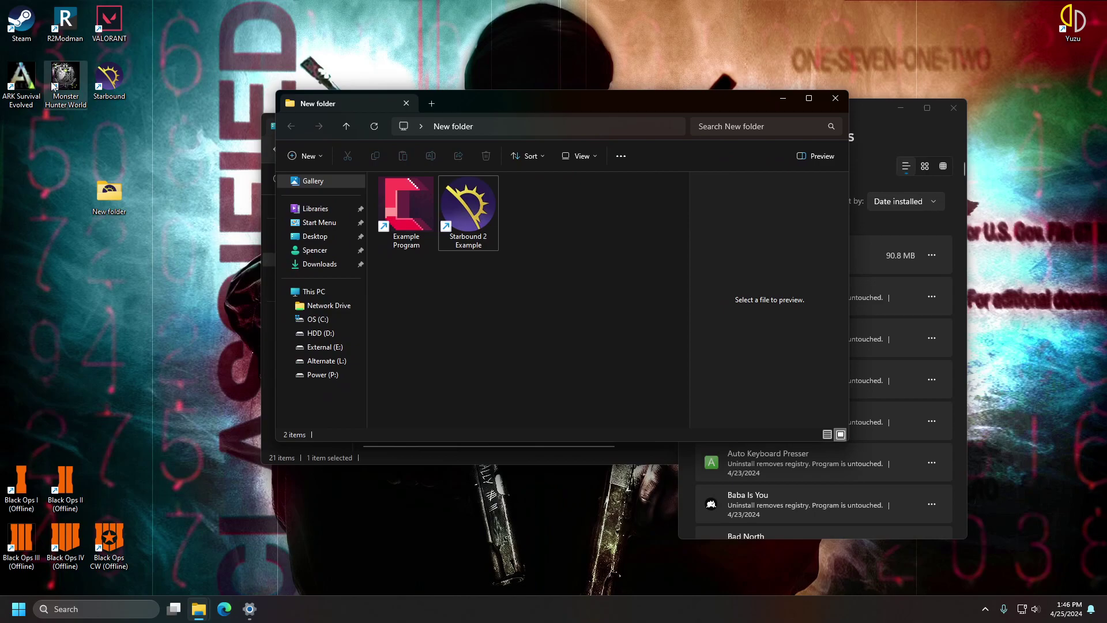
{"action": "left_click_drag", "start_coordinate": [59, 87], "coordinate": [530, 300]}
{"action": "key", "text": "Escape"}
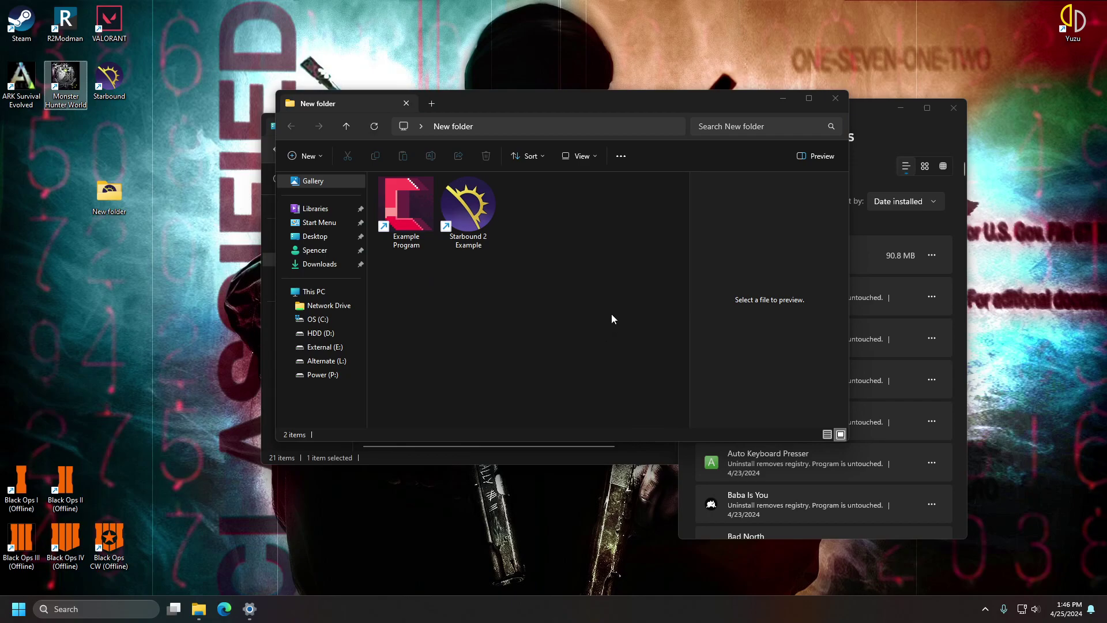
{"action": "left_click_drag", "start_coordinate": [498, 284], "coordinate": [324, 153]}
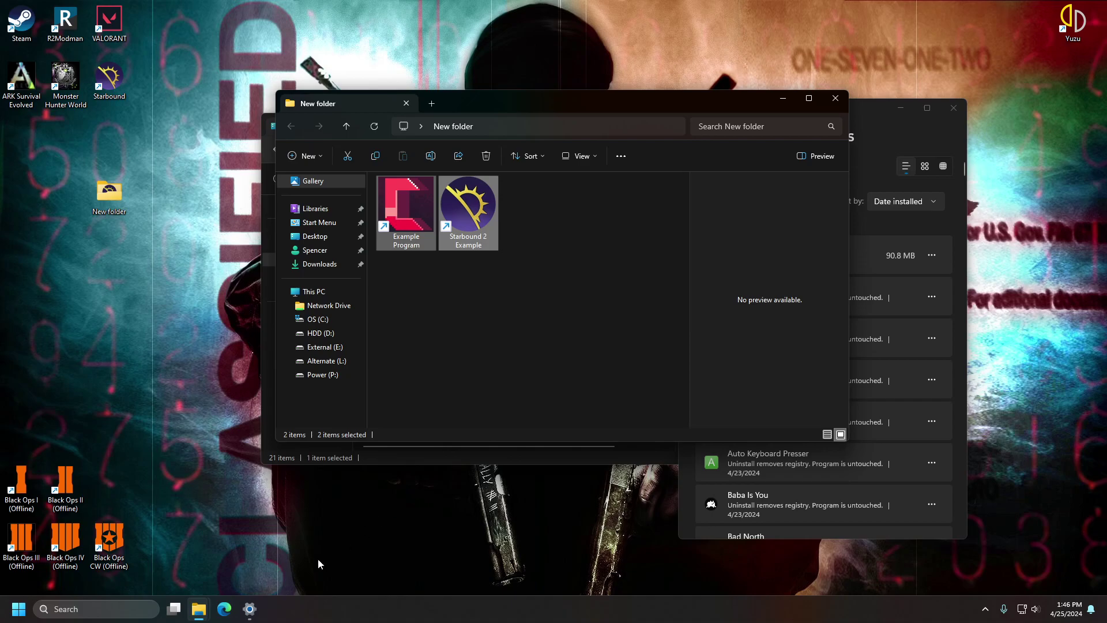
{"action": "left_click", "coordinate": [14, 613]}
- Search for Terminal and run it as administrator
{"action": "type", "text": "termo"}
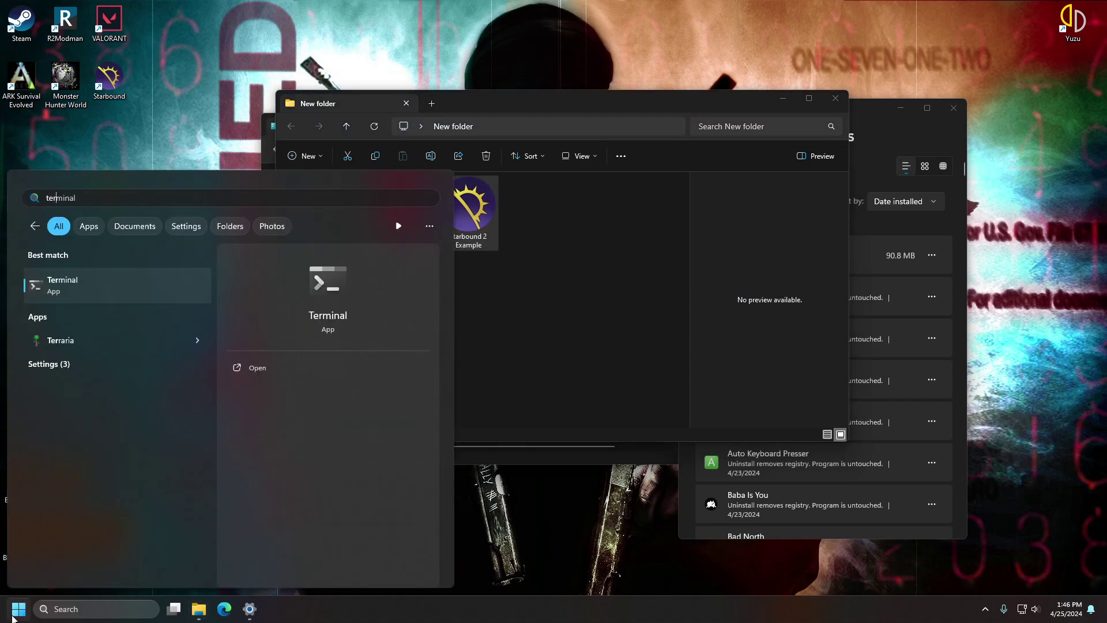
{"action": "type", "text": "m"}
{"action": "key", "text": "BackSpace"}
{"action": "key", "text": "BackSpace"}
{"action": "type", "text": "inal"}
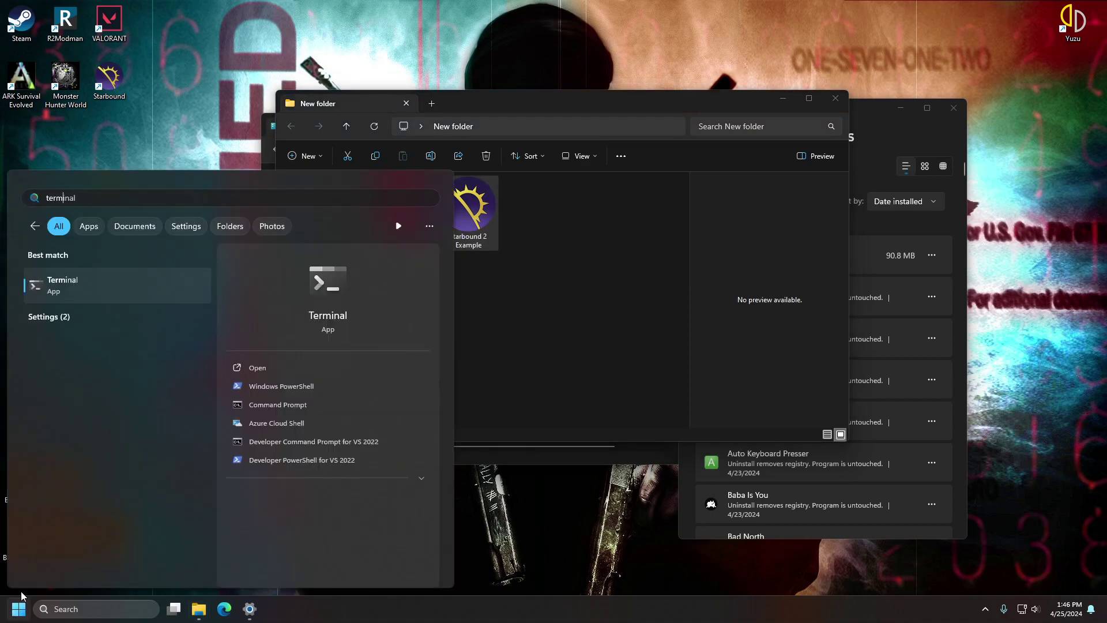
{"action": "right_click", "coordinate": [133, 283]}
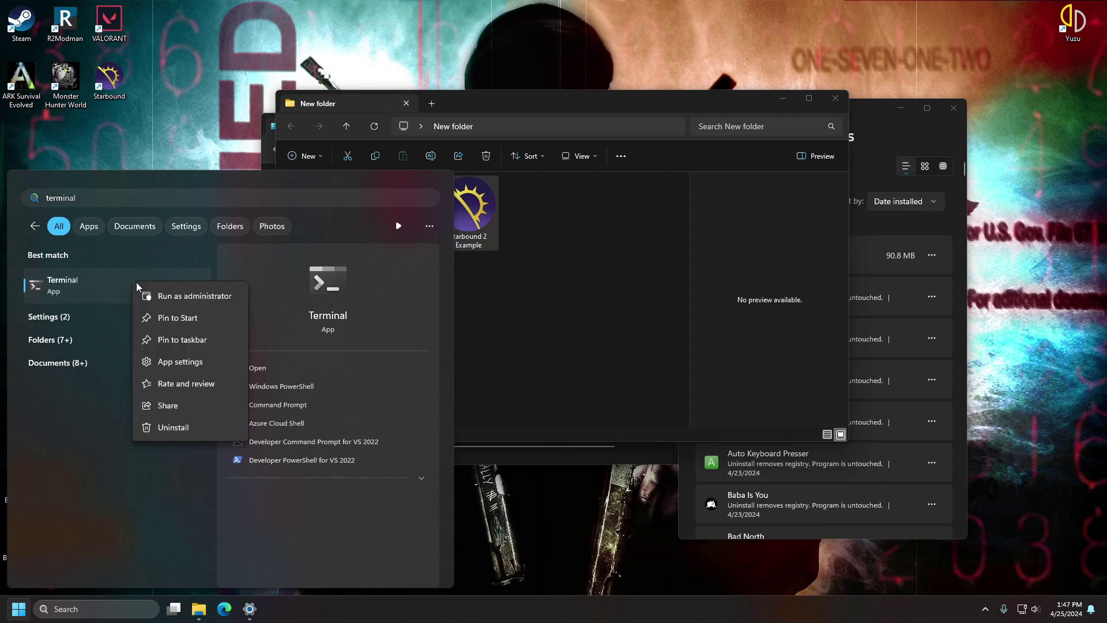
{"action": "left_click", "coordinate": [171, 297]}
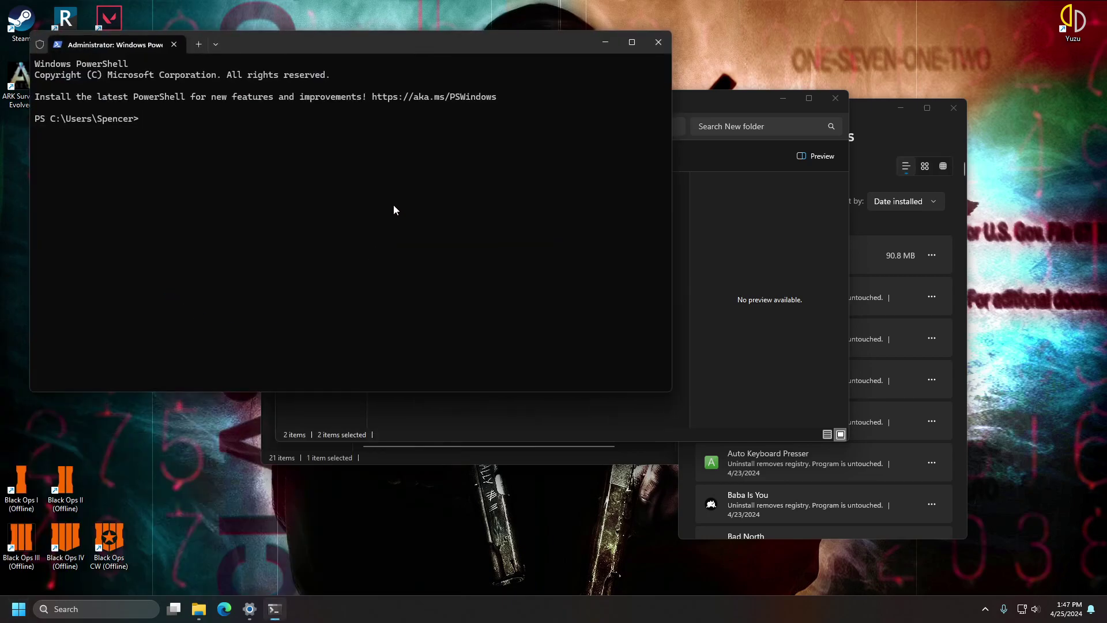
- Close both File Explorer windows and bring the HowToAddInstalledApps.txt notes into view
{"action": "left_click", "coordinate": [844, 135]}
{"action": "left_click", "coordinate": [836, 98]}
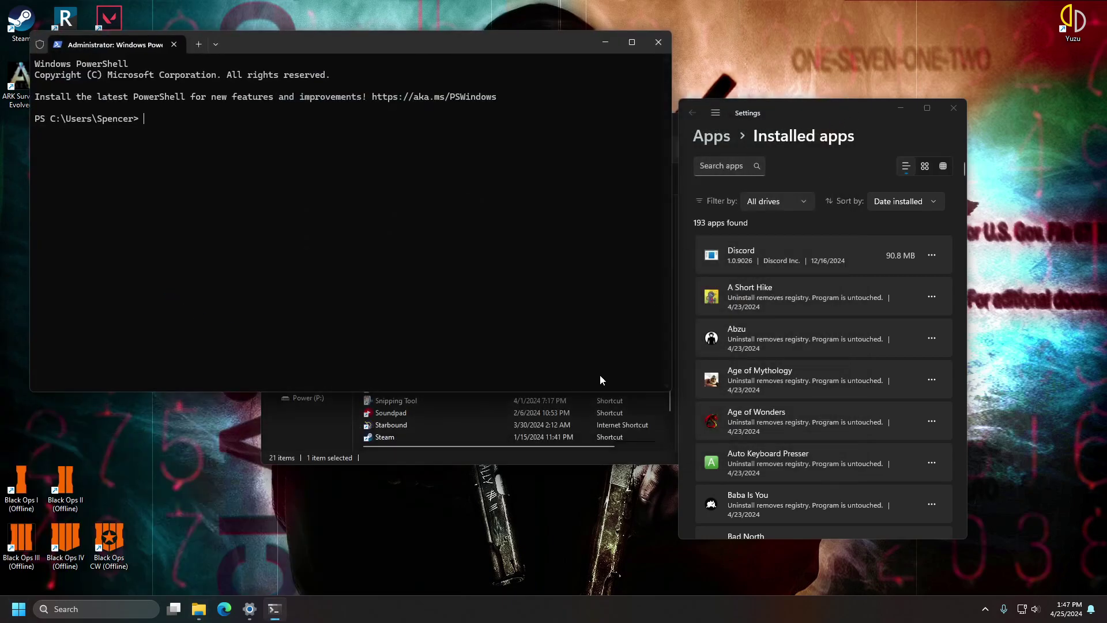
{"action": "left_click", "coordinate": [543, 448]}
{"action": "left_click", "coordinate": [821, 121]}
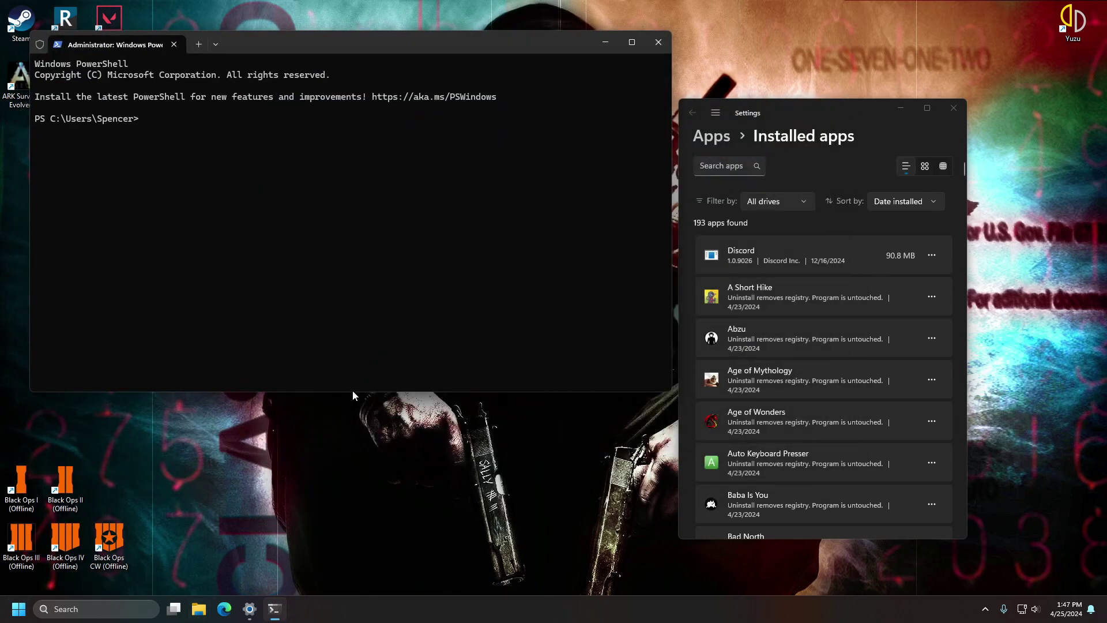
{"action": "left_click", "coordinate": [249, 608]}
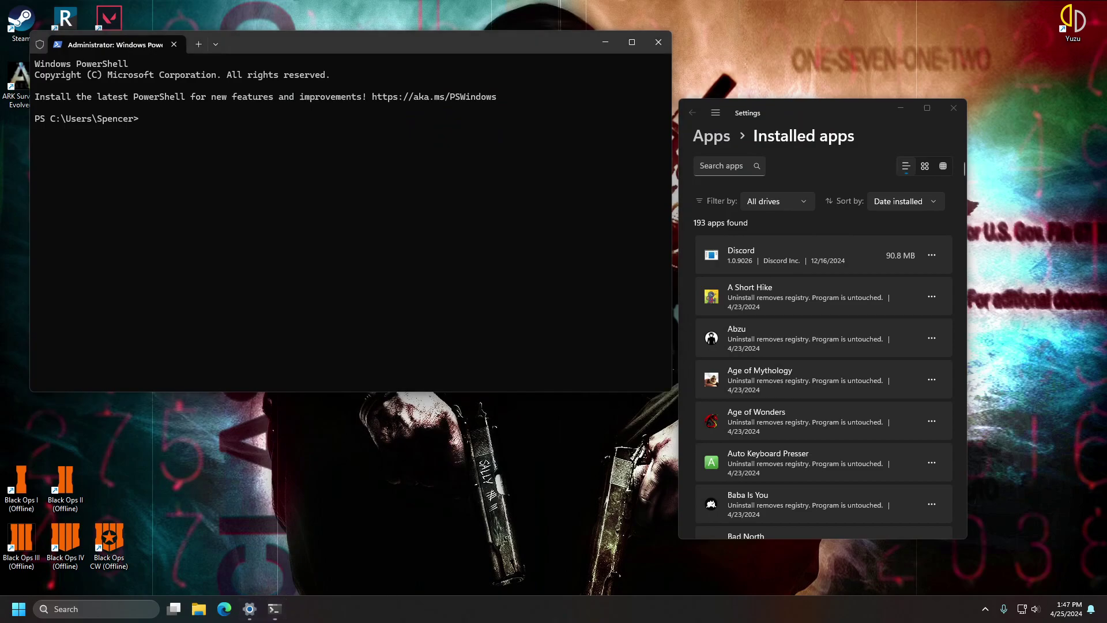
{"action": "left_click_drag", "start_coordinate": [967, 82], "coordinate": [422, 148]}
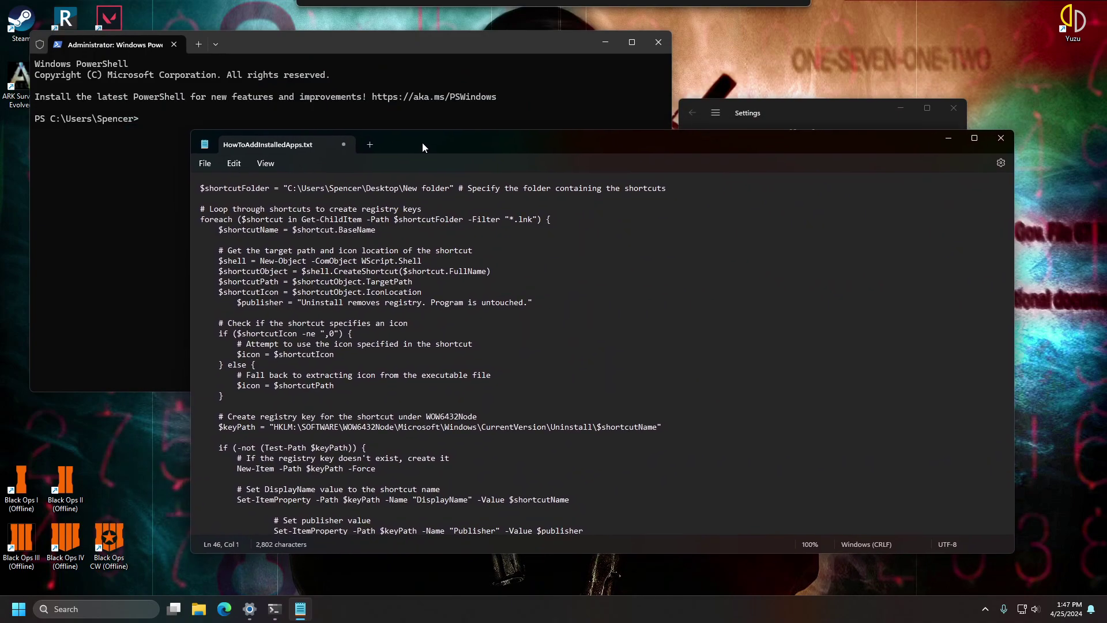
- Check the desktop New folder's full path, then close its window
{"action": "left_click_drag", "start_coordinate": [256, 47], "coordinate": [450, 73]}
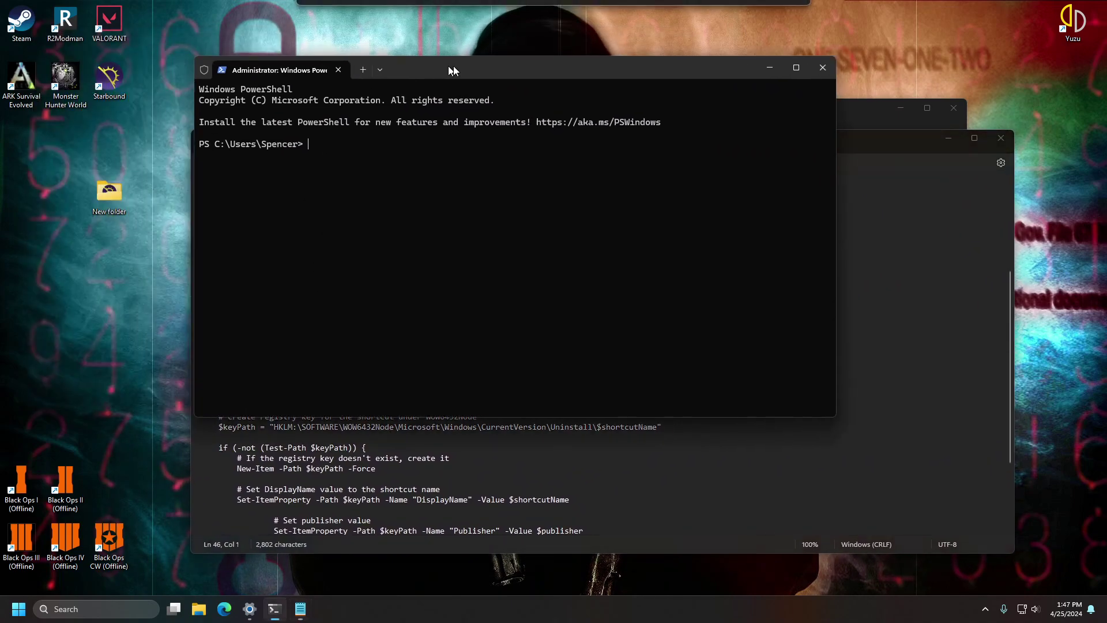
{"action": "double_click", "coordinate": [109, 197]}
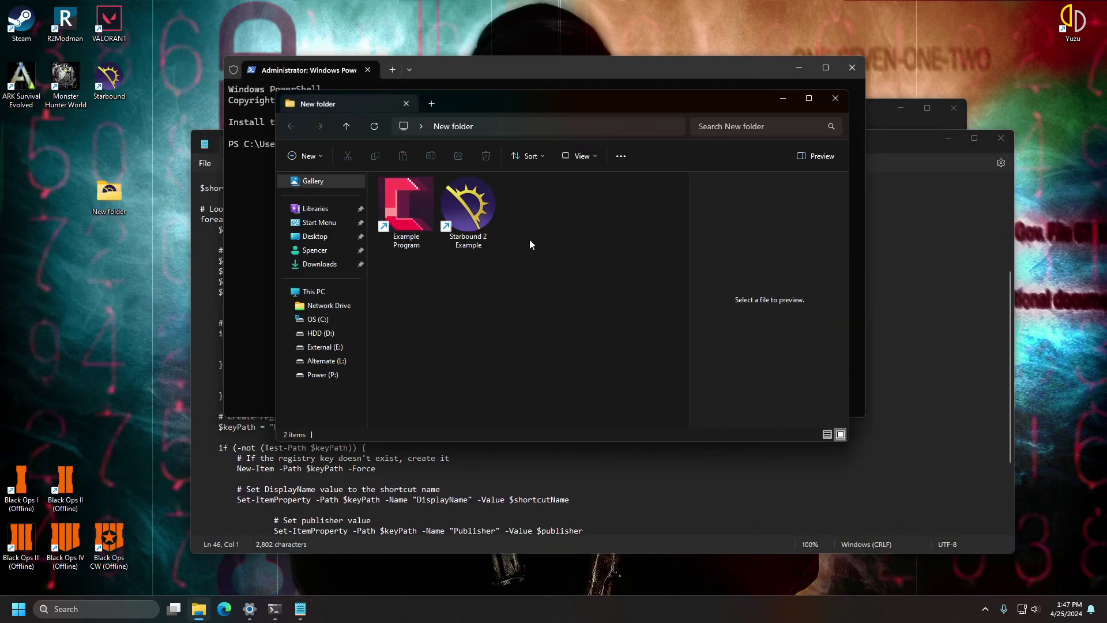
{"action": "left_click", "coordinate": [502, 132]}
{"action": "left_click", "coordinate": [558, 416]}
{"action": "left_click", "coordinate": [486, 121]}
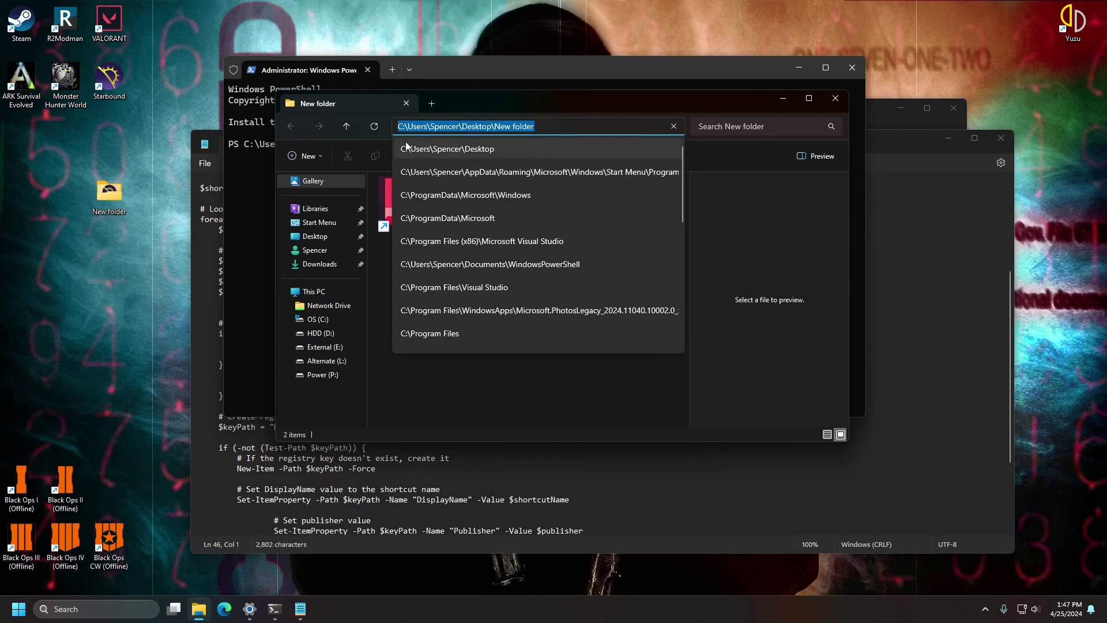
{"action": "left_click", "coordinate": [835, 98]}
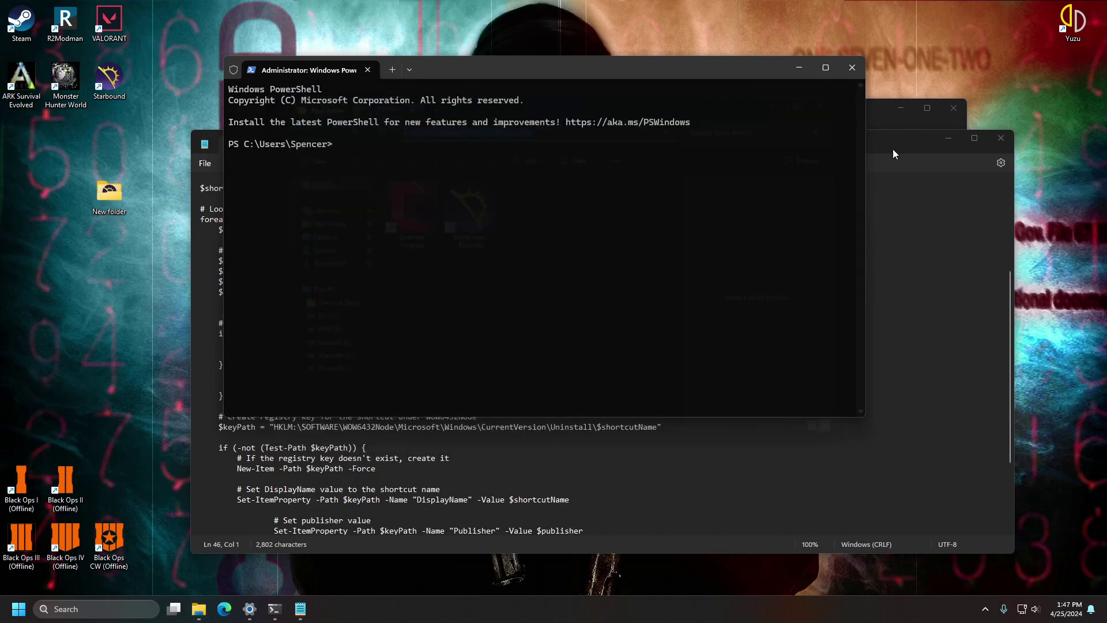
- Select the whole registry script in Notepad and close the notes without saving
{"action": "left_click", "coordinate": [752, 220]}
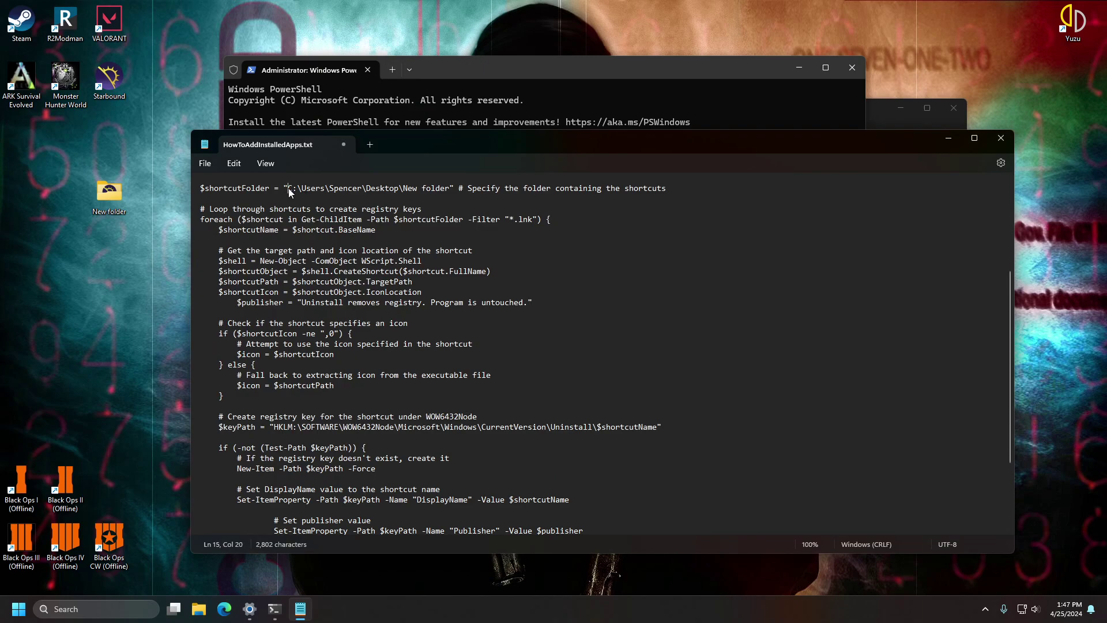
{"action": "left_click_drag", "start_coordinate": [289, 192], "coordinate": [451, 193]}
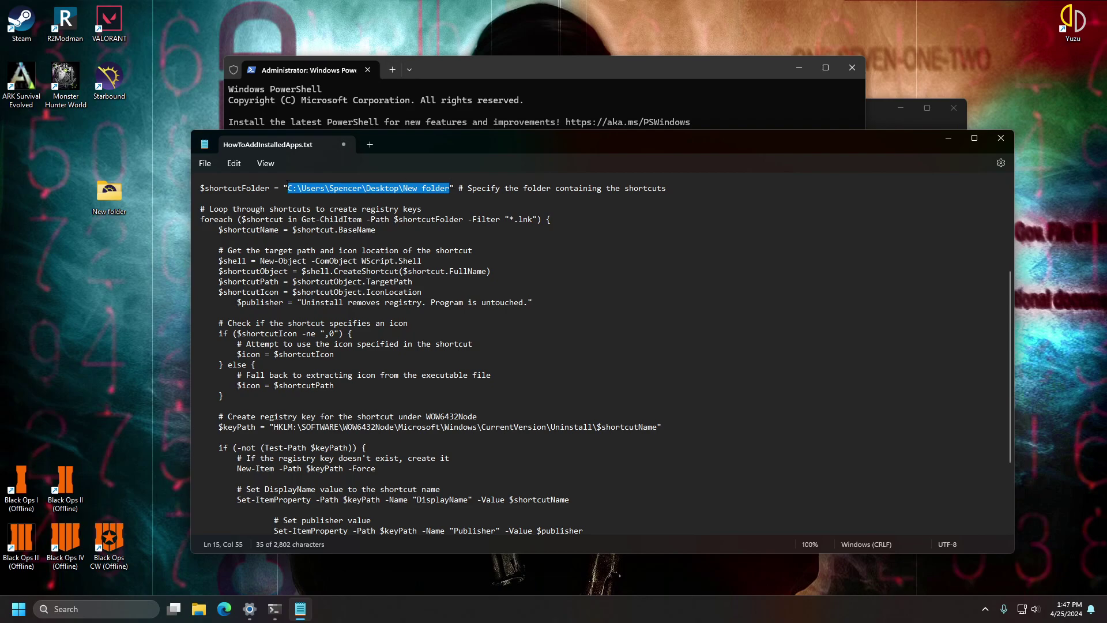
{"action": "key", "text": "Right"}
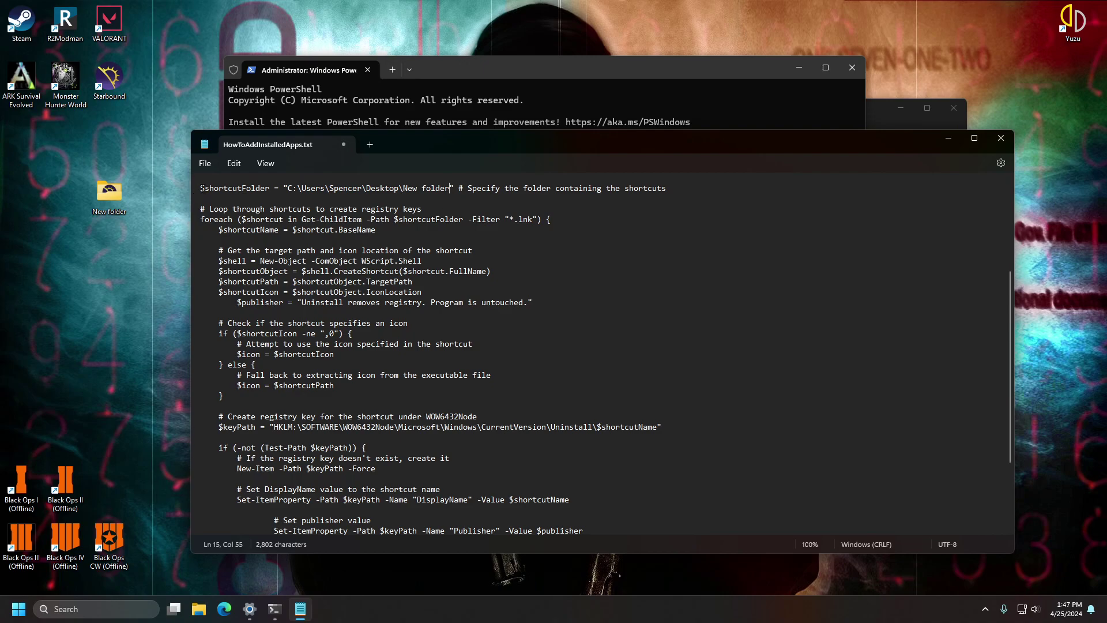
{"action": "left_click_drag", "start_coordinate": [201, 188], "coordinate": [205, 528]}
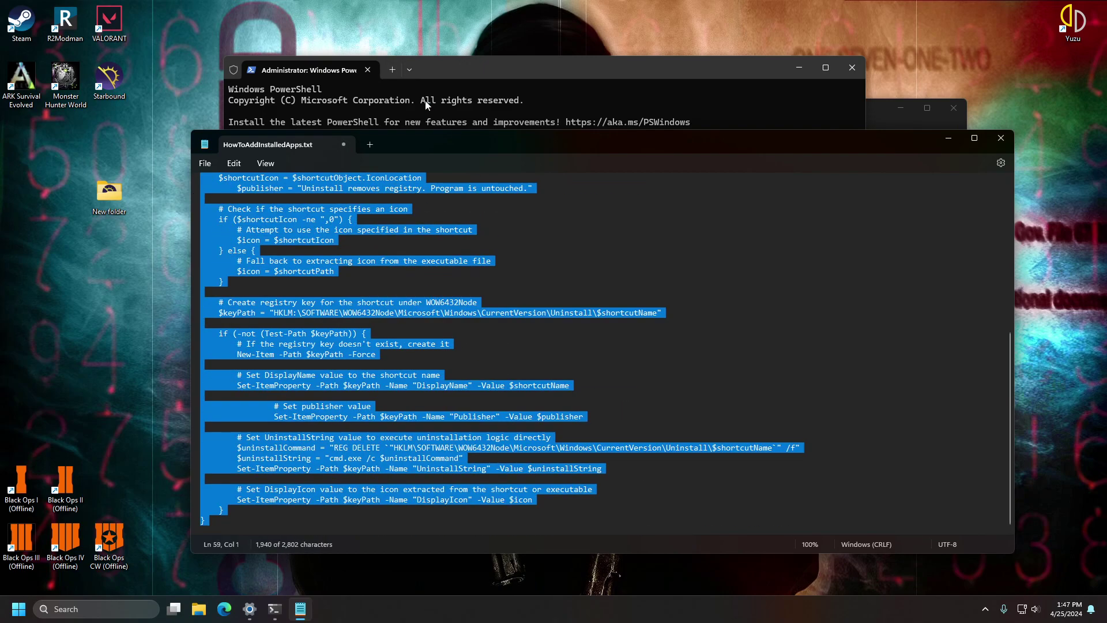
{"action": "middle_click", "coordinate": [329, 144]}
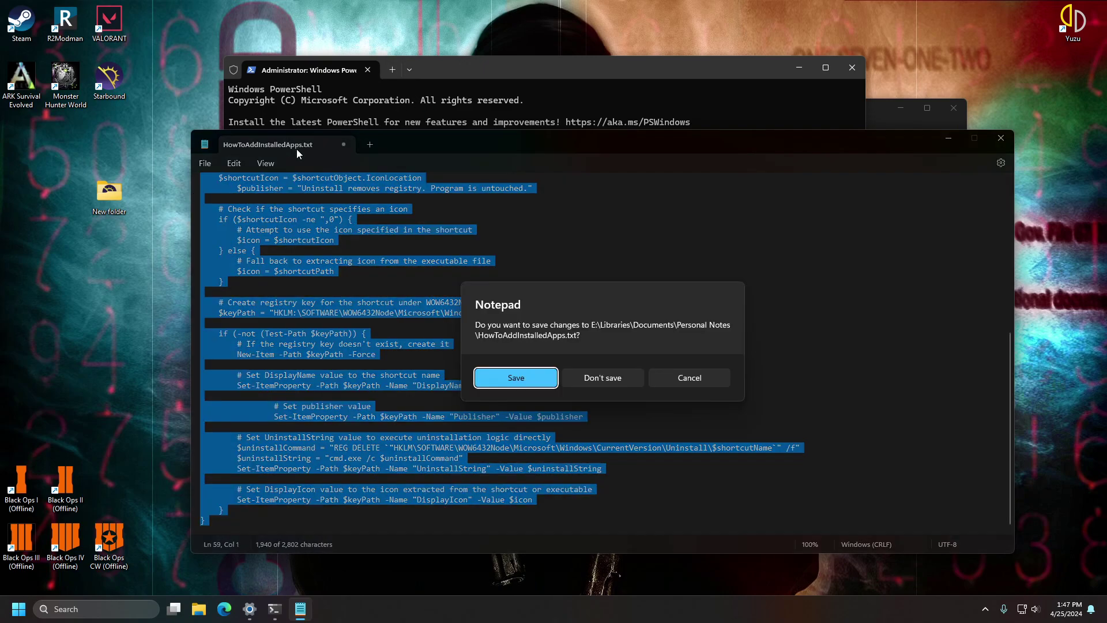
{"action": "left_click", "coordinate": [603, 378]}
- Paste the registry script into PowerShell, accept the multi-line paste, and return to Installed apps
{"action": "left_click_drag", "start_coordinate": [426, 87], "coordinate": [392, 164]}
{"action": "right_click", "coordinate": [348, 261]}
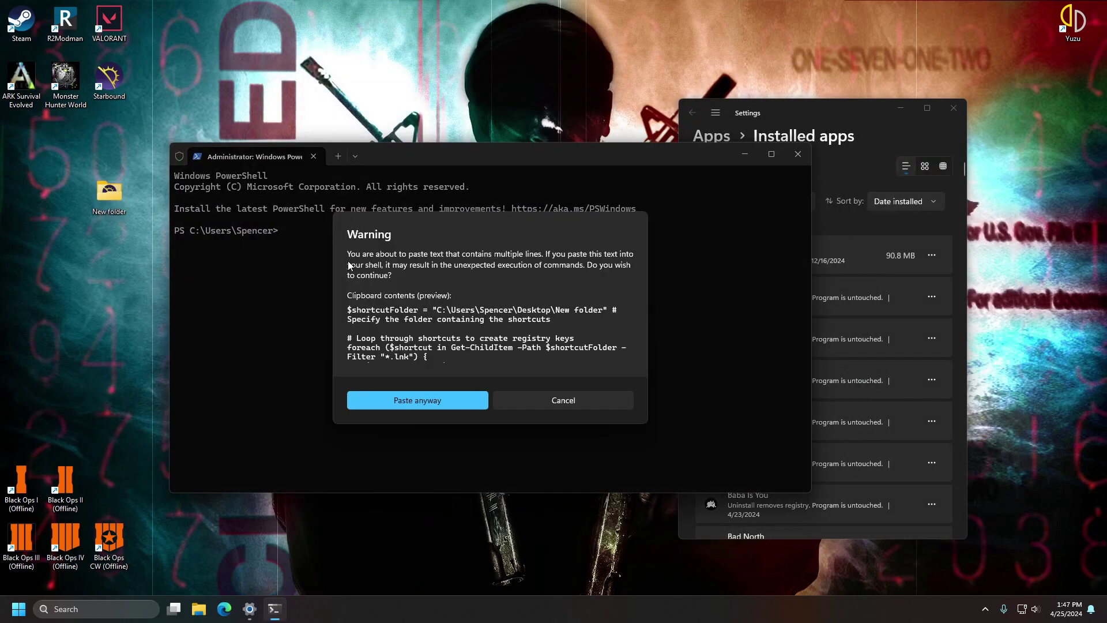
{"action": "left_click", "coordinate": [396, 400]}
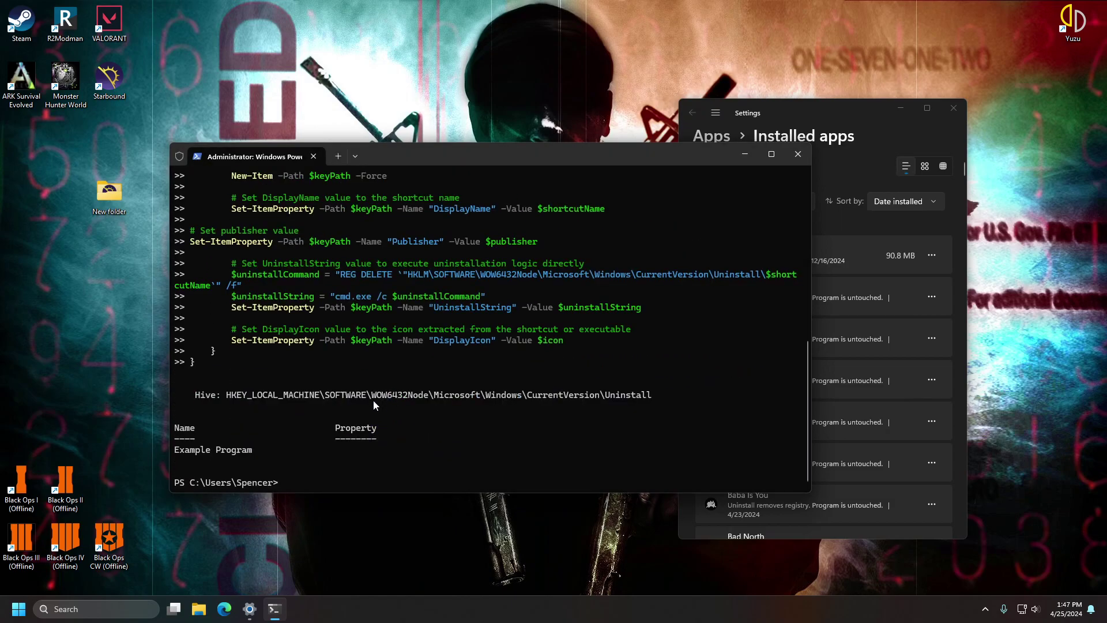
{"action": "left_click_drag", "start_coordinate": [252, 456], "coordinate": [219, 453]}
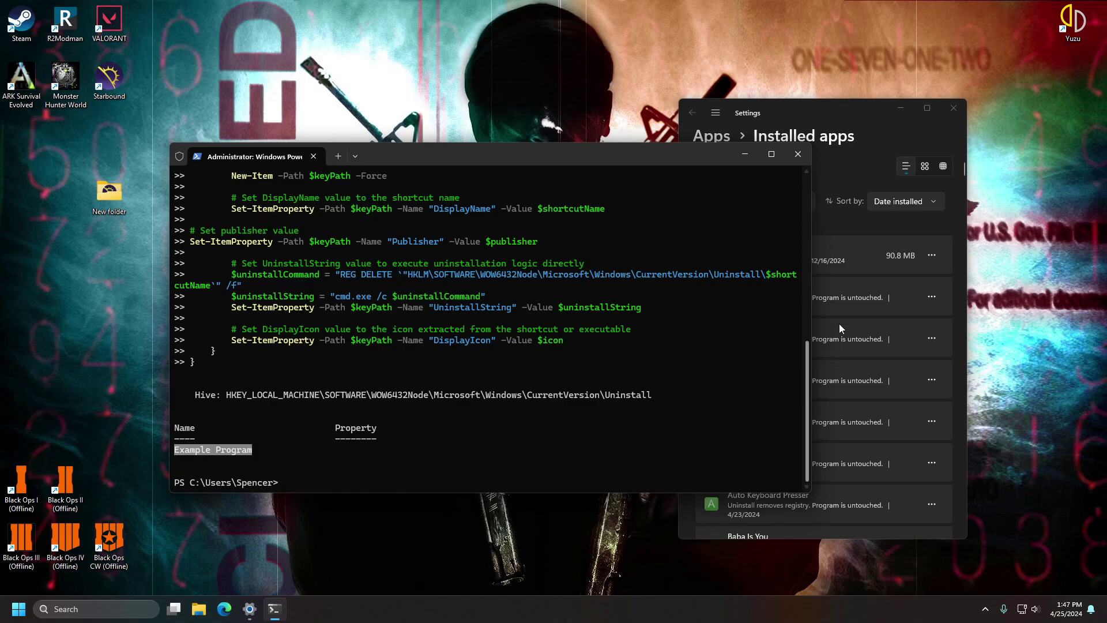
{"action": "left_click", "coordinate": [845, 302]}
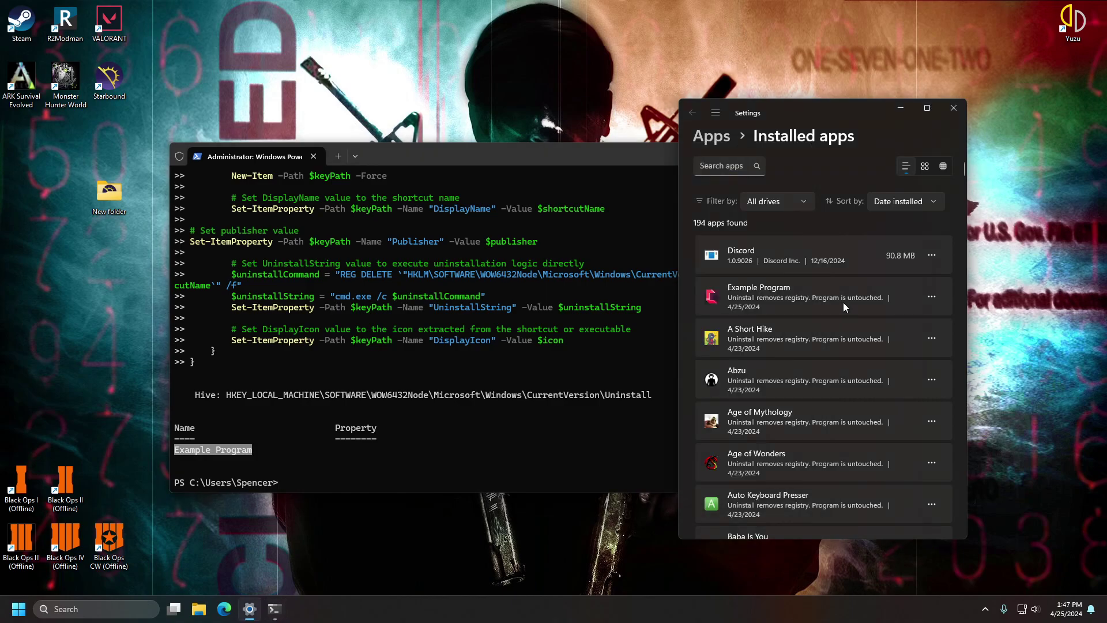
- Open New folder and review the Starbound 2 Example shortcut's steam launch URL in Properties
{"action": "double_click", "coordinate": [125, 199]}
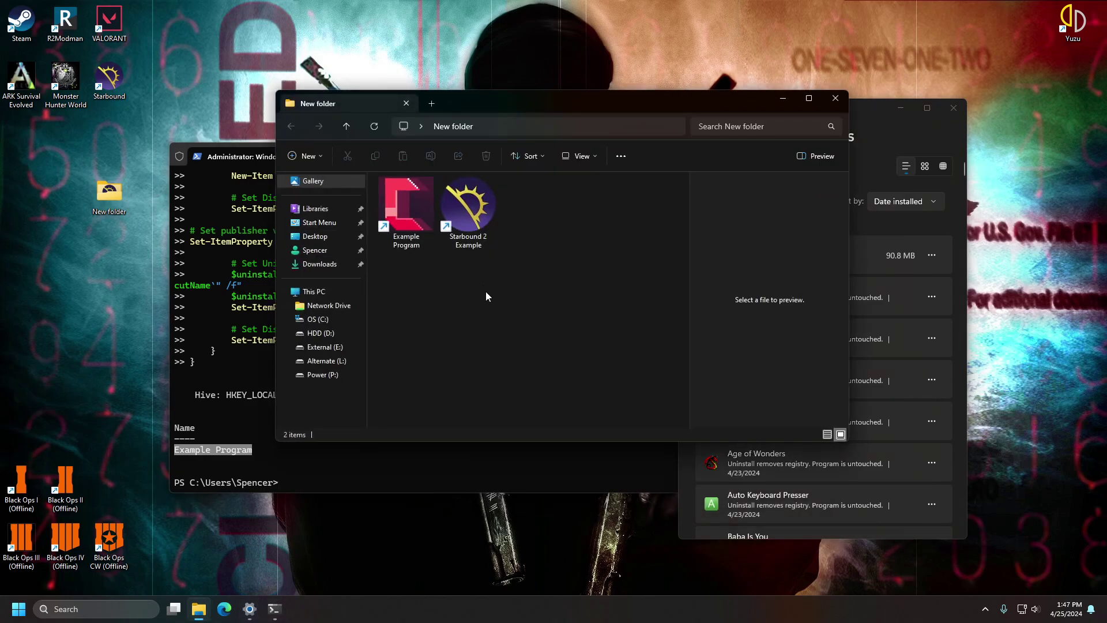
{"action": "left_click", "coordinate": [414, 228]}
{"action": "left_click", "coordinate": [471, 211]}
{"action": "right_click", "coordinate": [486, 230]}
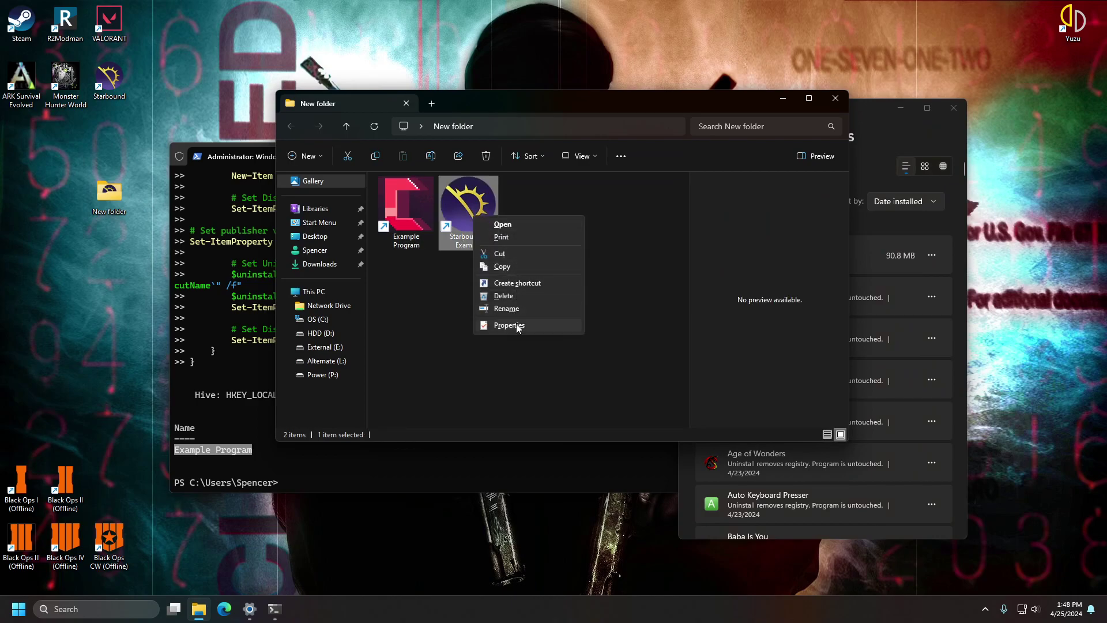
{"action": "left_click", "coordinate": [503, 407]}
{"action": "right_click", "coordinate": [475, 219]}
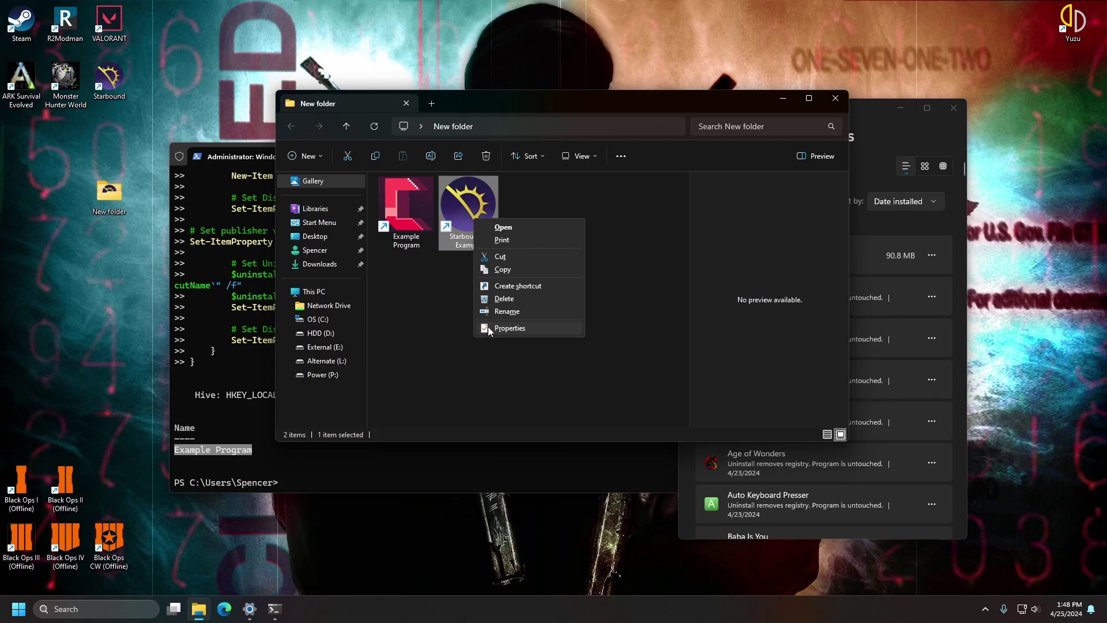
{"action": "left_click", "coordinate": [448, 314]}
{"action": "right_click", "coordinate": [464, 213]}
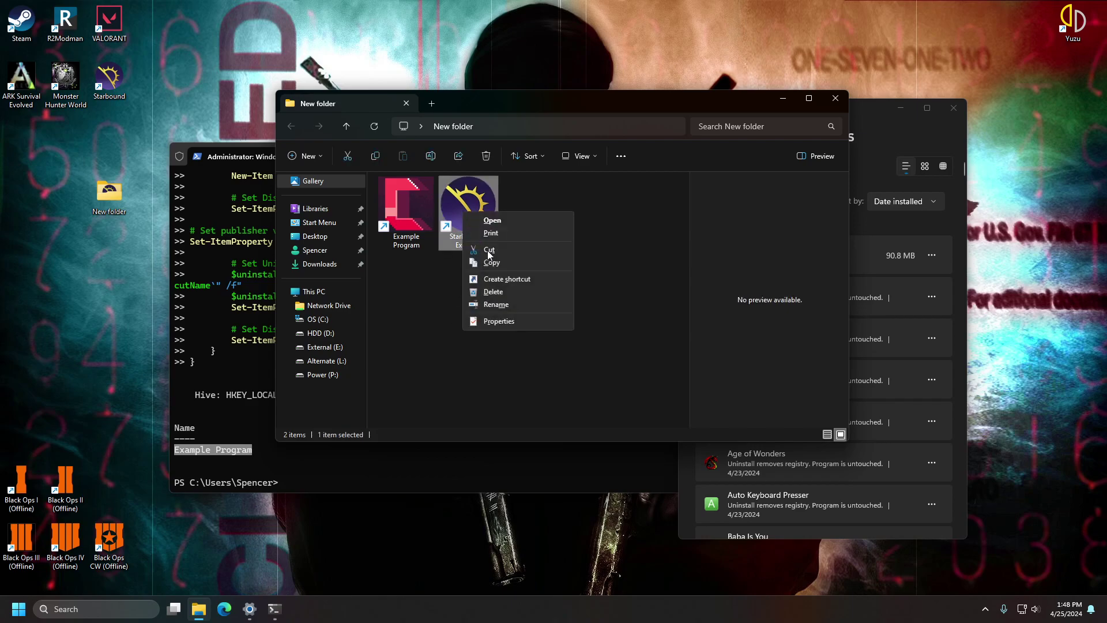
{"action": "left_click", "coordinate": [501, 321]}
{"action": "left_click_drag", "start_coordinate": [614, 289], "coordinate": [511, 294]}
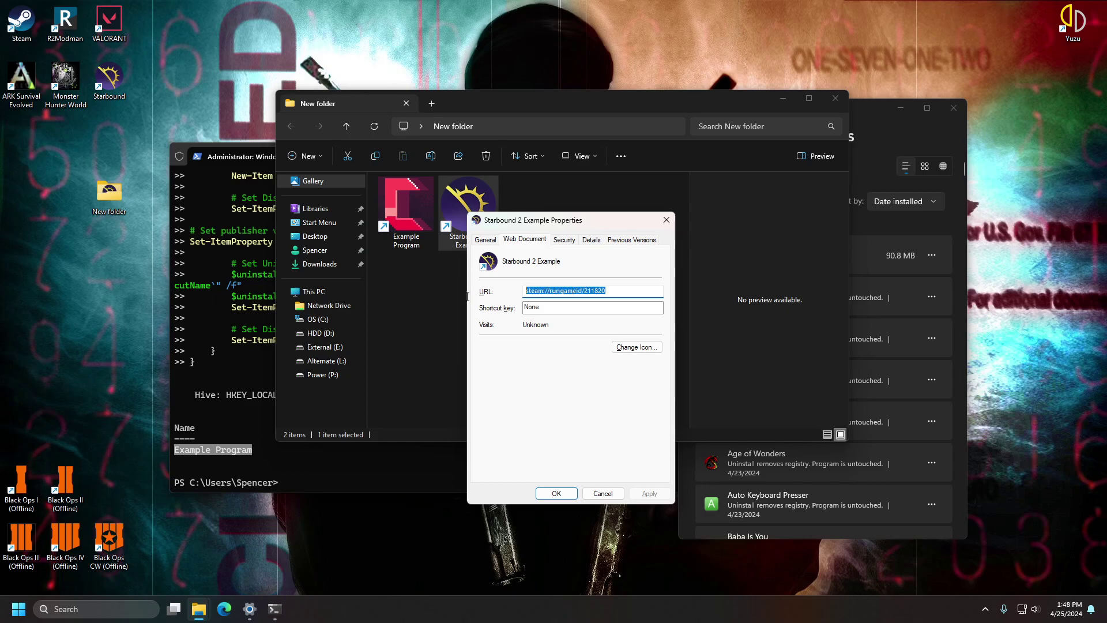
{"action": "left_click", "coordinate": [603, 493]}
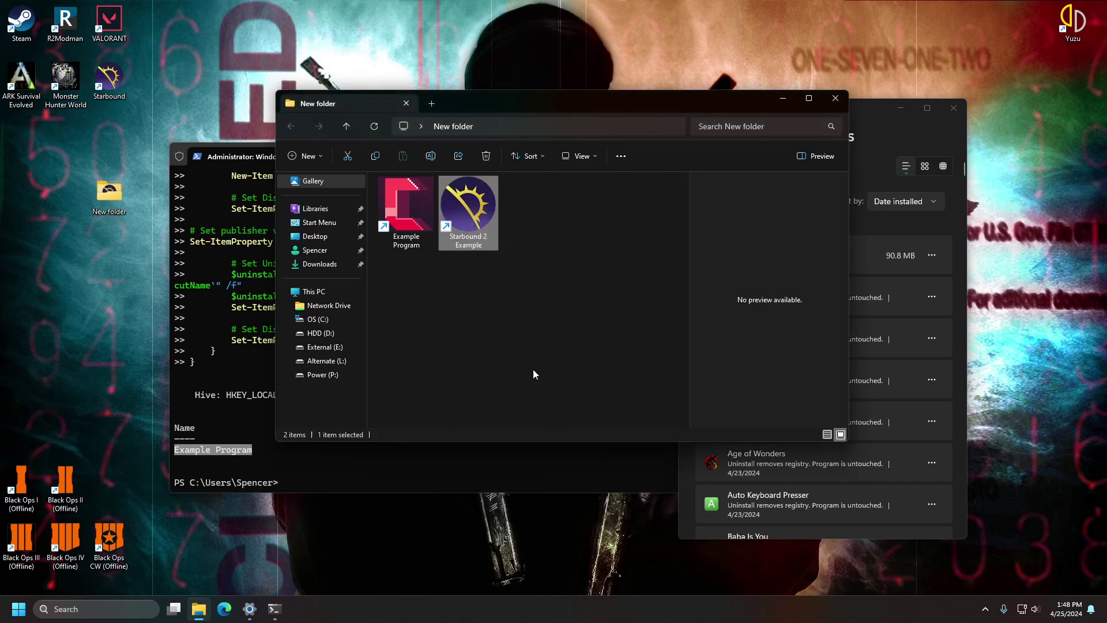
- Check the Example Program shortcut's Properties, then return to Installed apps
{"action": "left_click", "coordinate": [424, 226]}
{"action": "right_click", "coordinate": [424, 226]}
{"action": "left_click", "coordinate": [471, 362]}
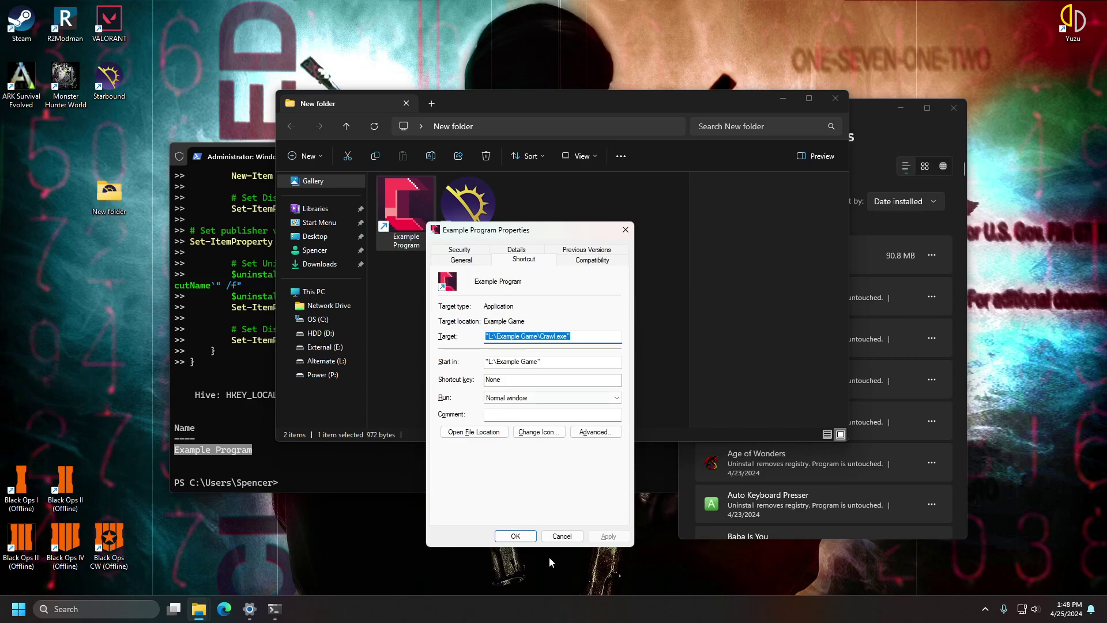
{"action": "left_click", "coordinate": [560, 536]}
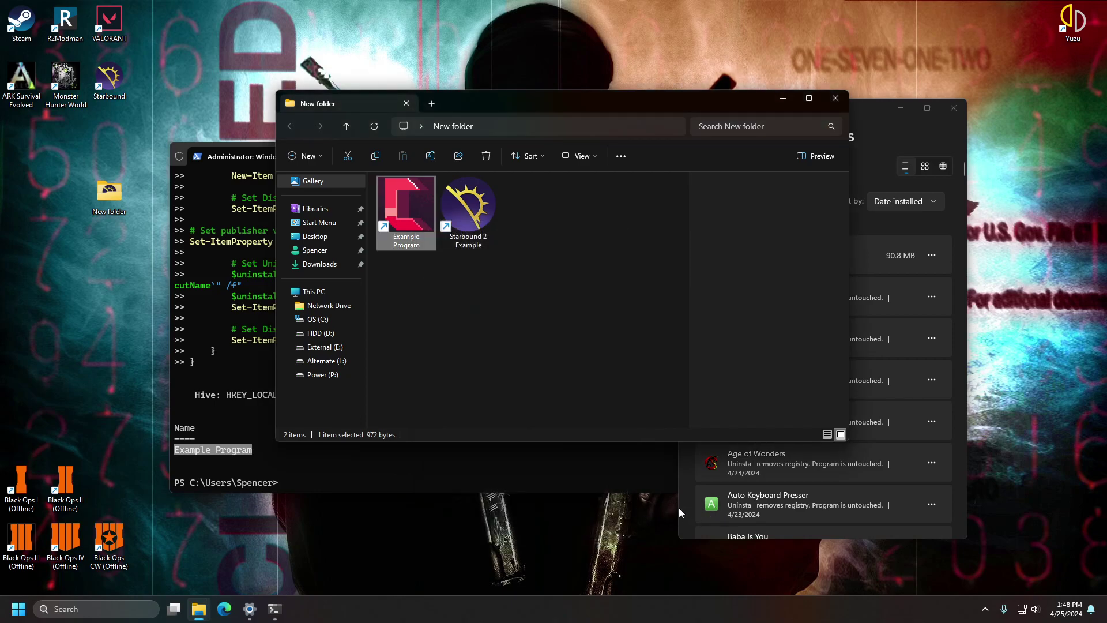
{"action": "left_click", "coordinate": [681, 507]}
- Uninstall Example Program from the maximized Installed apps list via its ... menu, then close Settings
{"action": "double_click", "coordinate": [819, 113]}
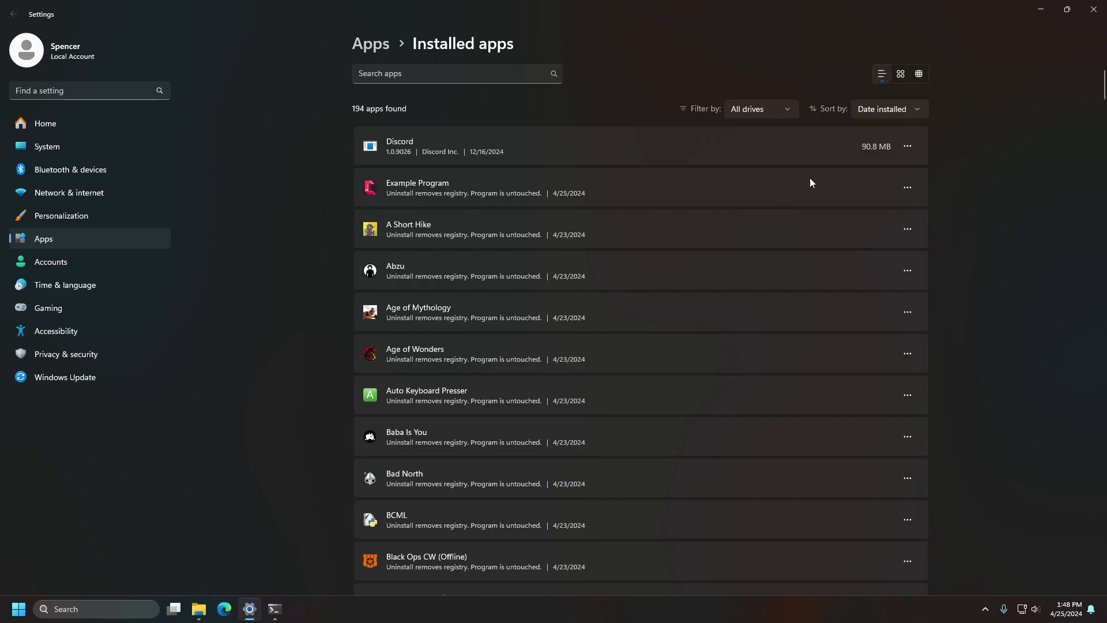
{"action": "left_click", "coordinate": [909, 186]}
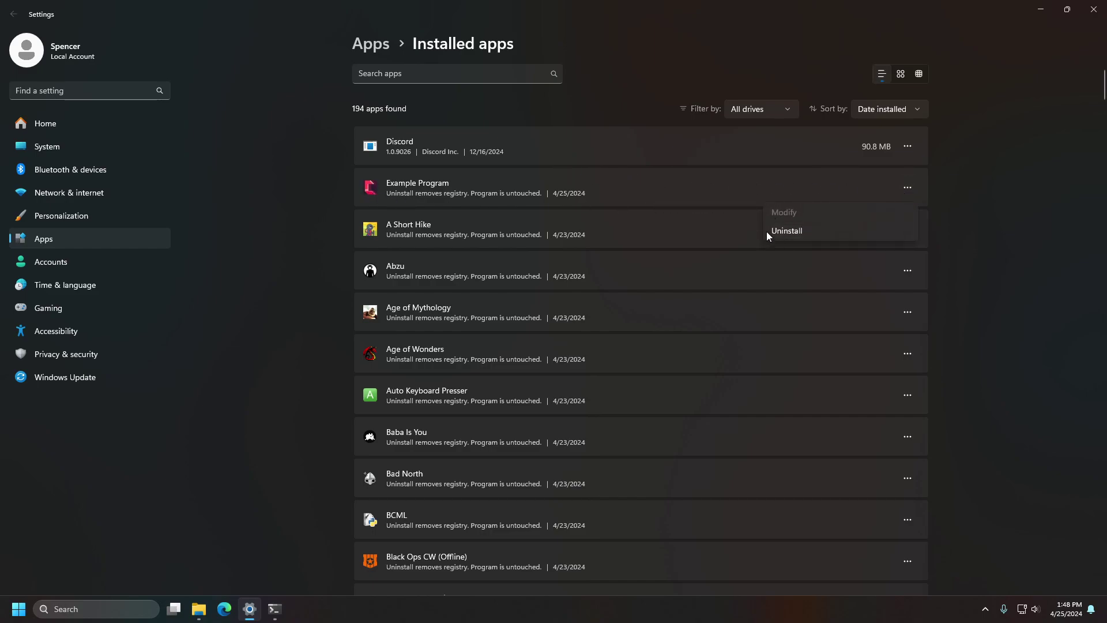
{"action": "left_click", "coordinate": [796, 229]}
{"action": "left_click", "coordinate": [859, 250]}
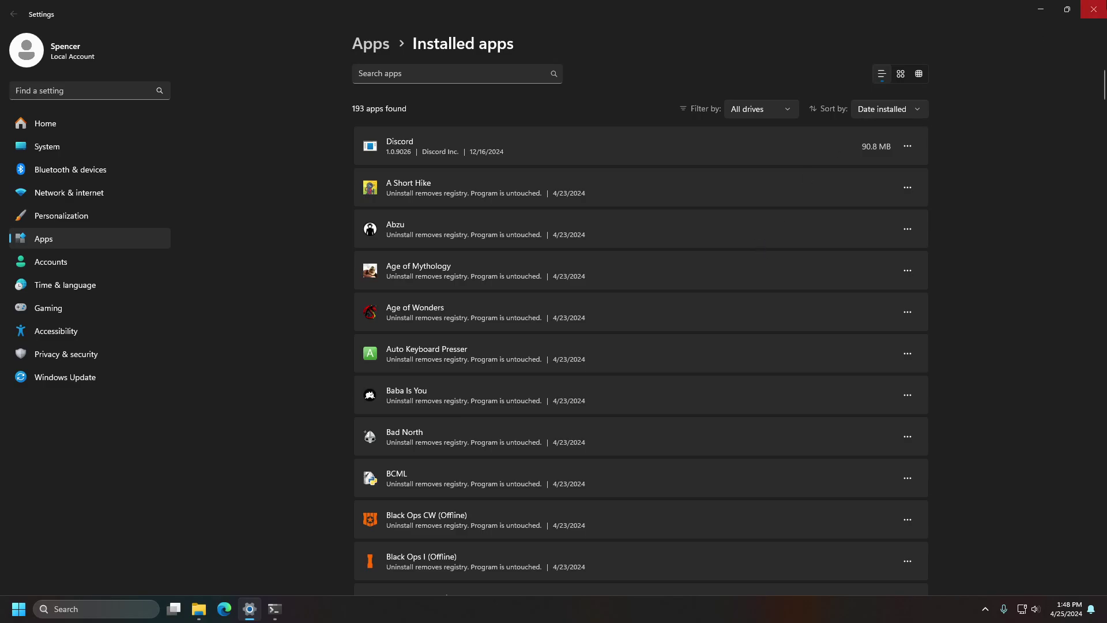
{"action": "left_click", "coordinate": [1094, 9]}
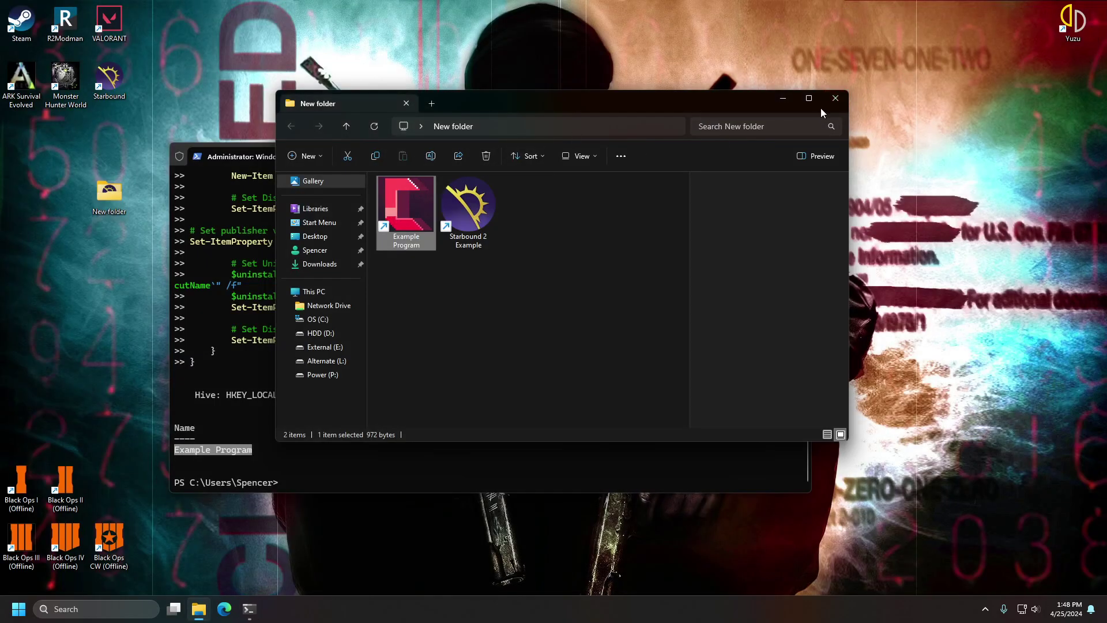
- Delete the New folder from the desktop and close the PowerShell window
{"action": "left_click", "coordinate": [835, 99]}
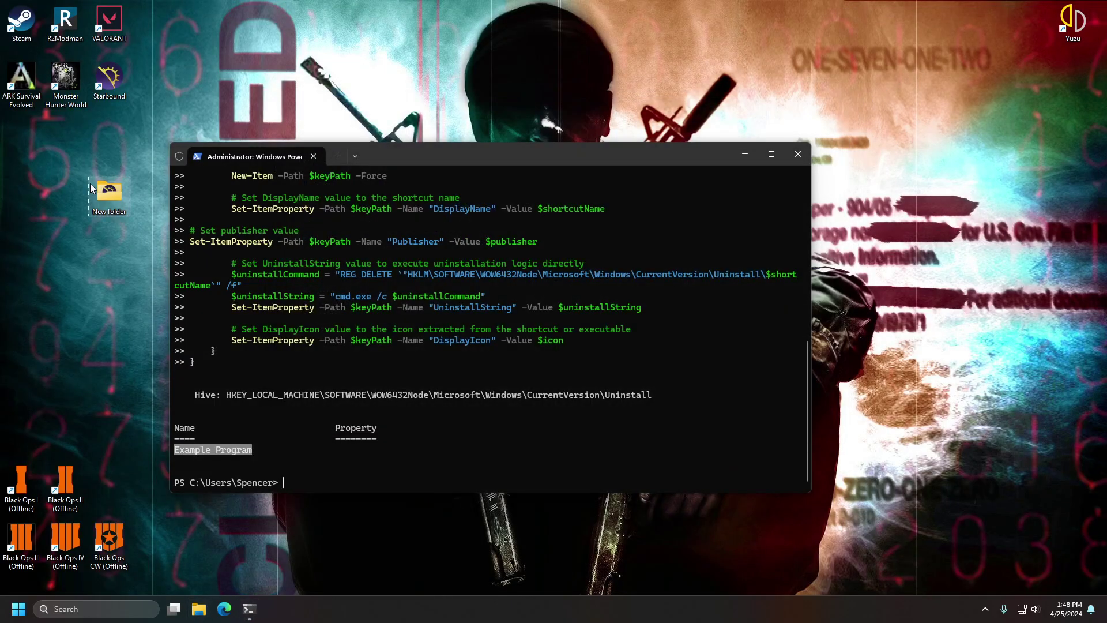
{"action": "key", "text": "Delete"}
{"action": "left_click_drag", "start_coordinate": [71, 170], "coordinate": [149, 248]}
{"action": "left_click", "coordinate": [307, 216]}
{"action": "key", "text": "alt+F4"}
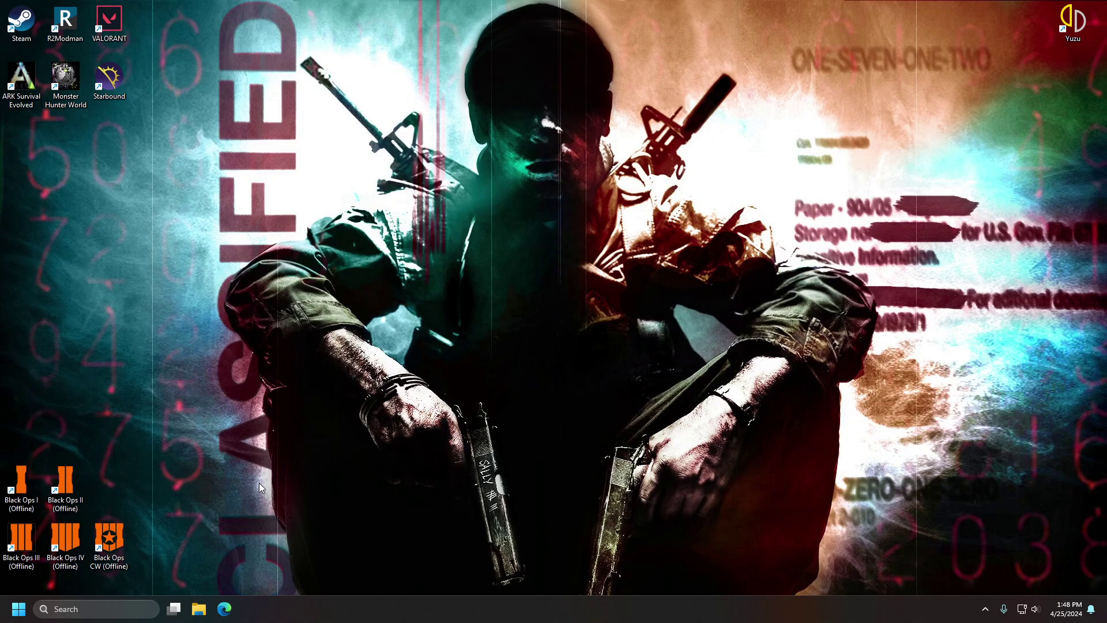
- Delete the Example Game folder on Alternate (L:), leaving only the Games folder
{"action": "left_click", "coordinate": [199, 608]}
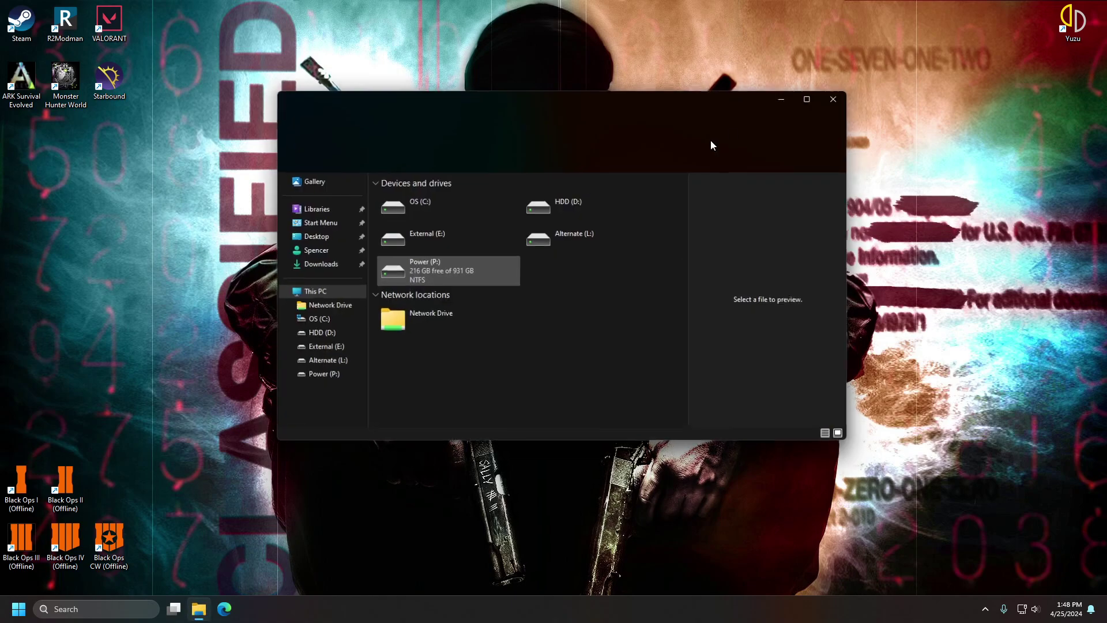
{"action": "left_click", "coordinate": [327, 361]}
{"action": "double_click", "coordinate": [404, 198]}
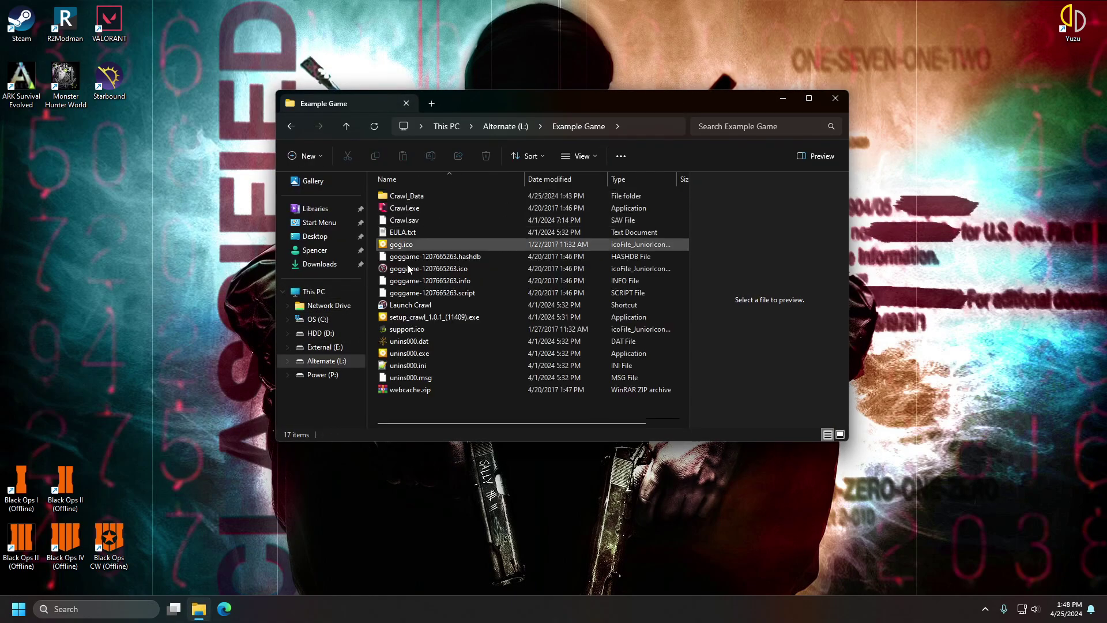
{"action": "left_click", "coordinate": [527, 127]}
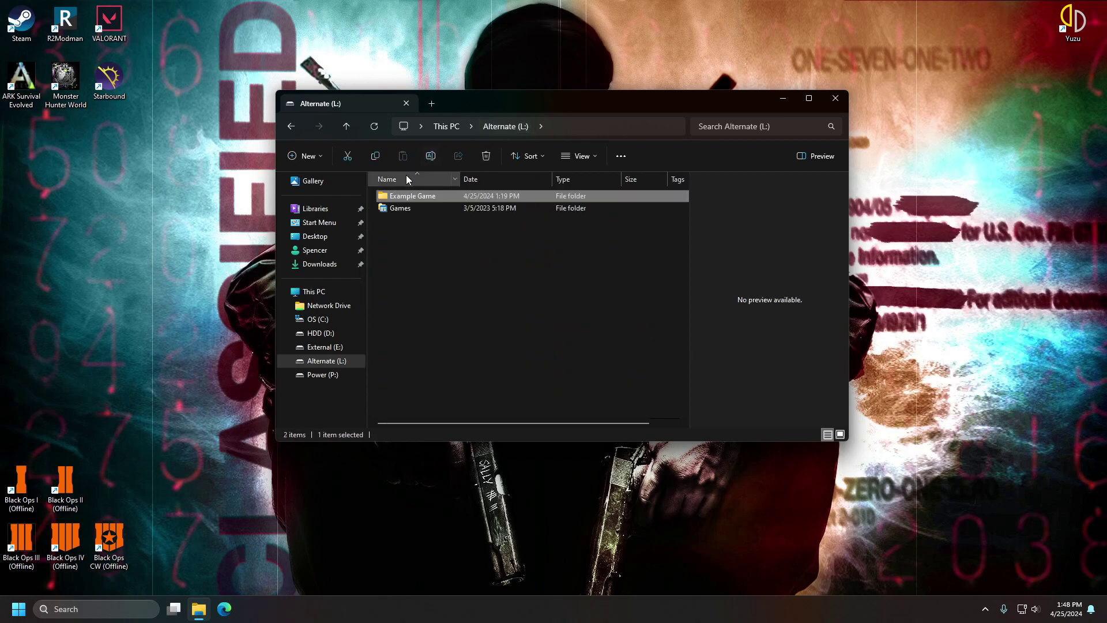
{"action": "double_click", "coordinate": [430, 196]}
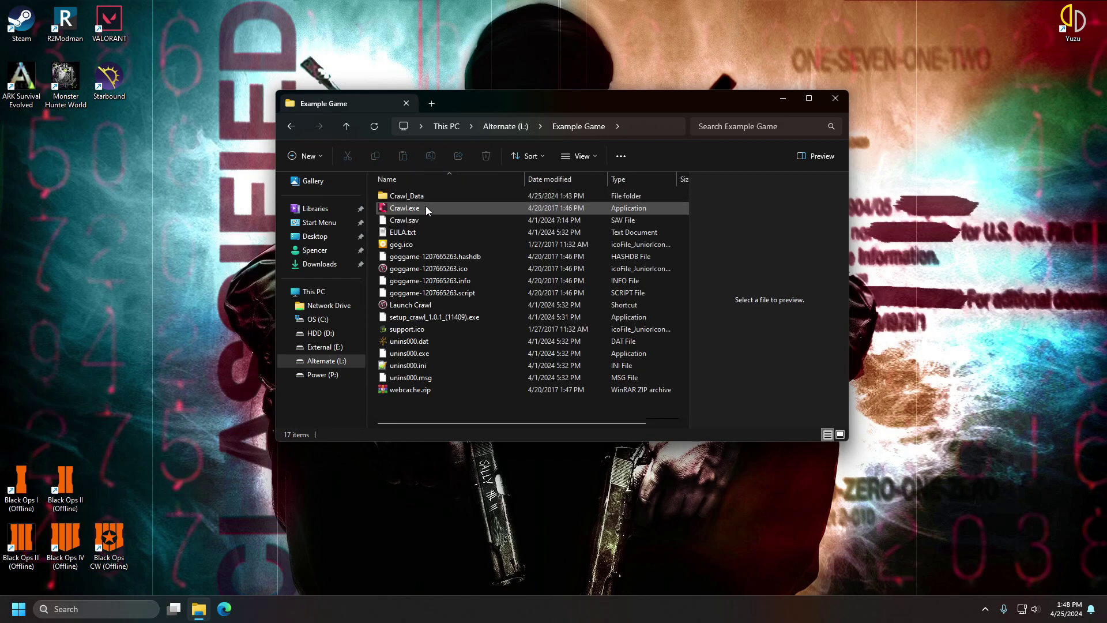
{"action": "left_click", "coordinate": [494, 128]}
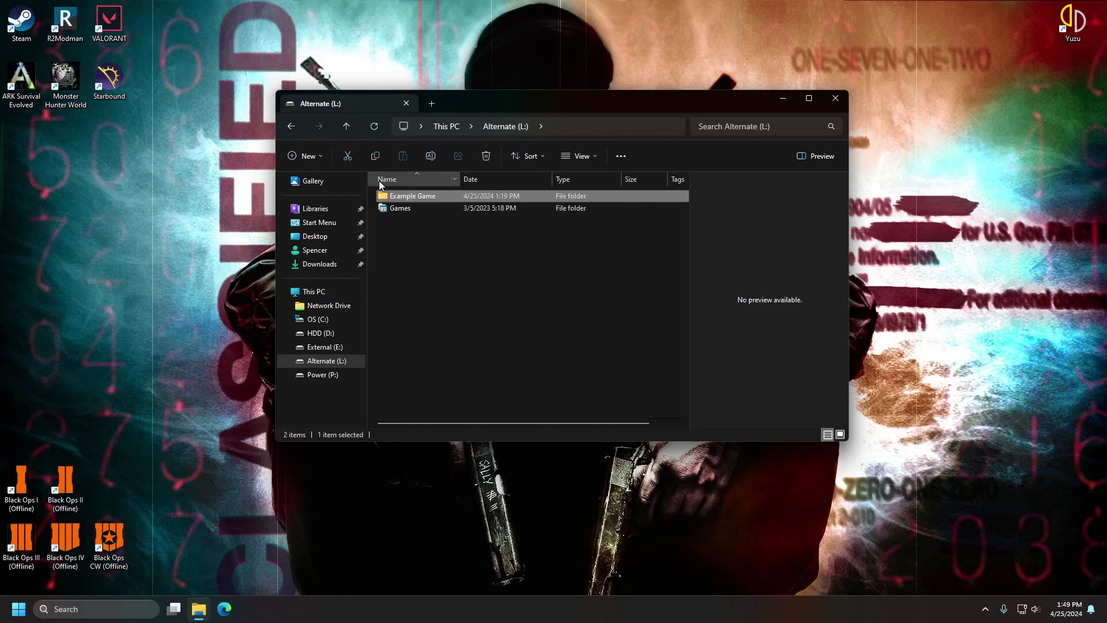
{"action": "key", "text": "Delete"}
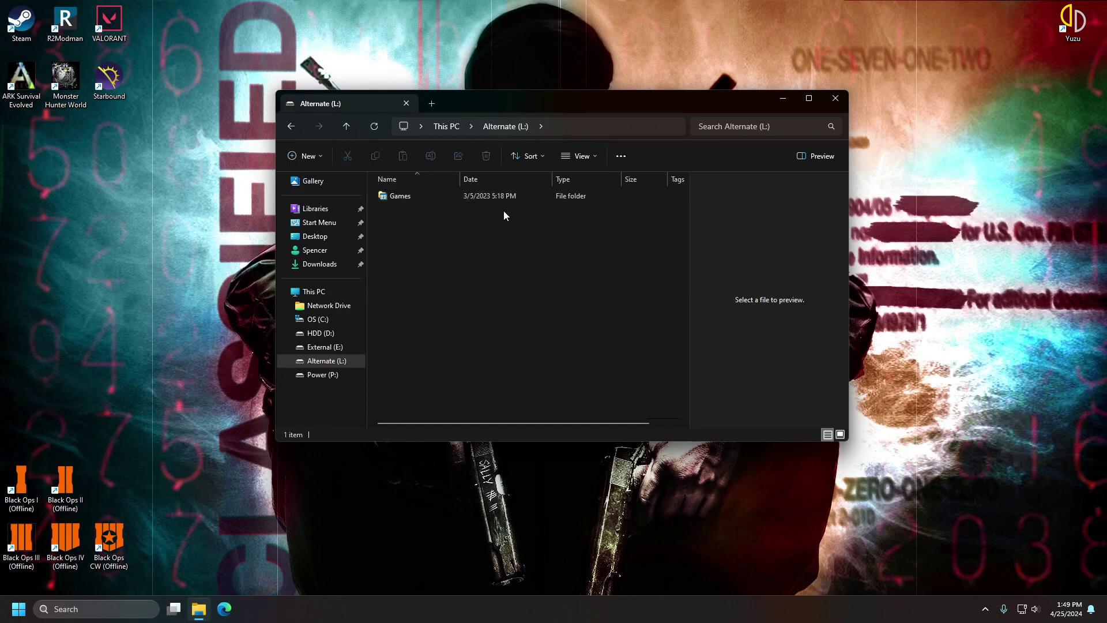
{"action": "left_click_drag", "start_coordinate": [556, 106], "coordinate": [536, 147]}
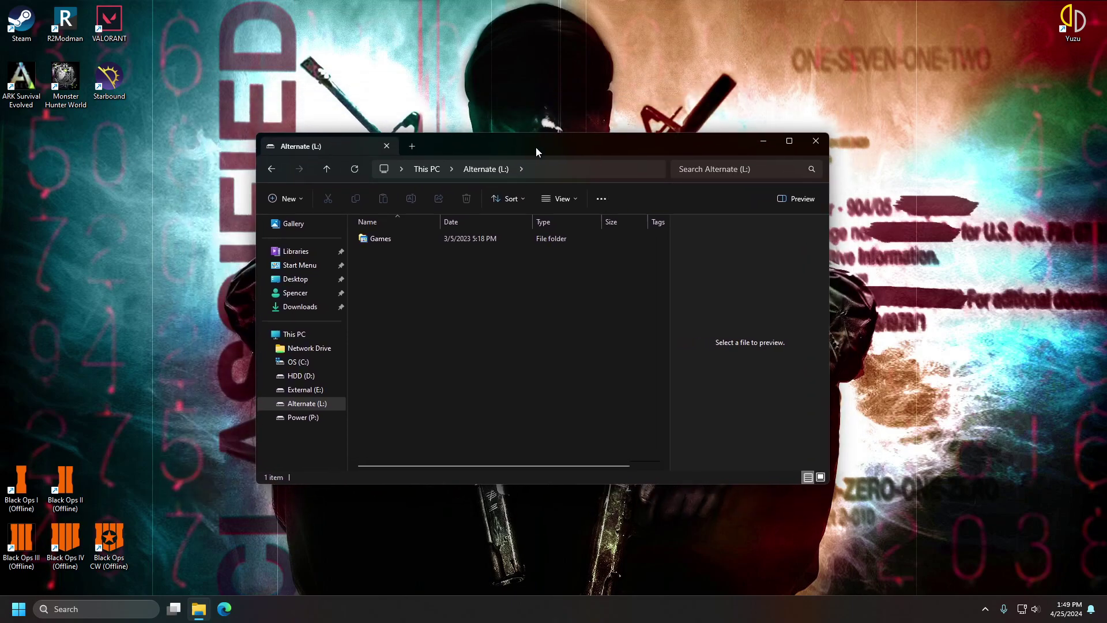